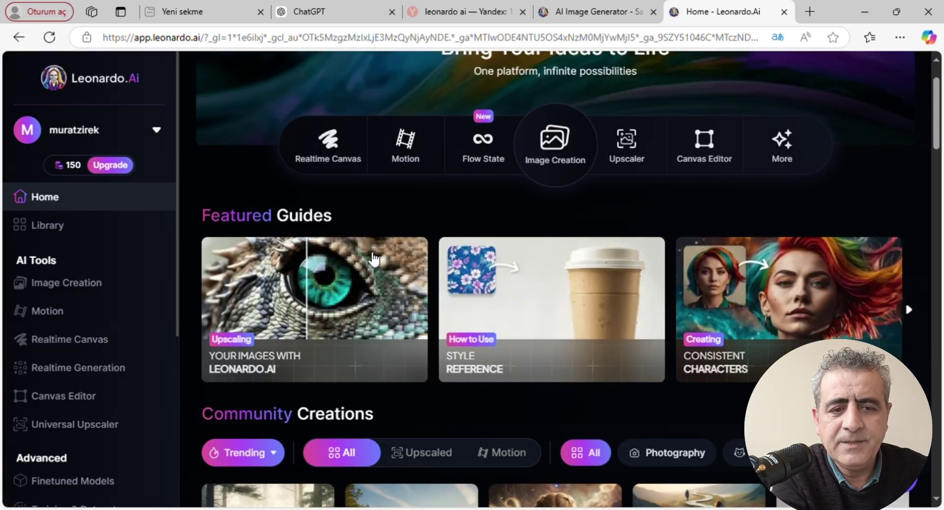
- Generate four images from a pasted prompt of a warm wooden room with stone fireplace and snowy windows
left_click(73, 285)
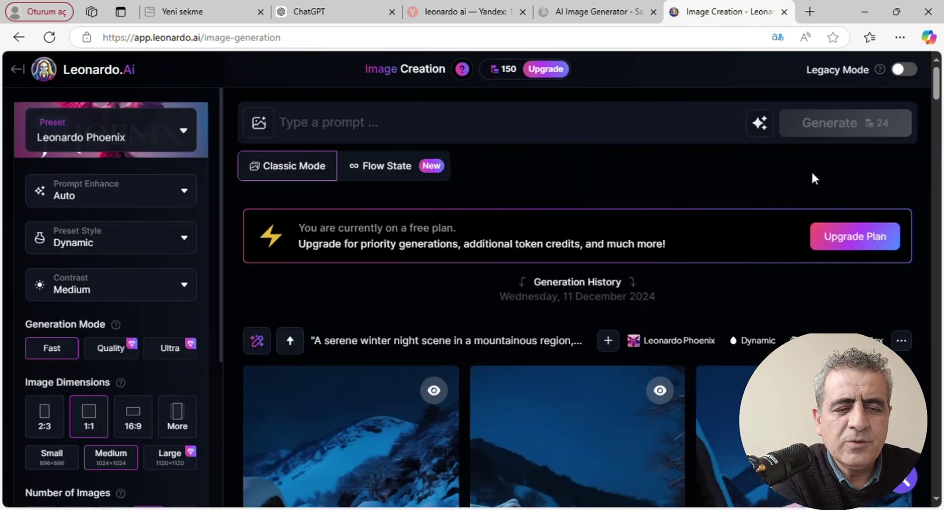
type("\"Warm indoor setting with wooden floors and walls, featuring a stone fireplace on the wall. Large windows offering a view of snow falling outside, creating a cozy atmosphere. The room is designed to enjoy the winter scene, with comfortable seating near the fireplace, soft lighting, and a peaceful ambiance.\"")
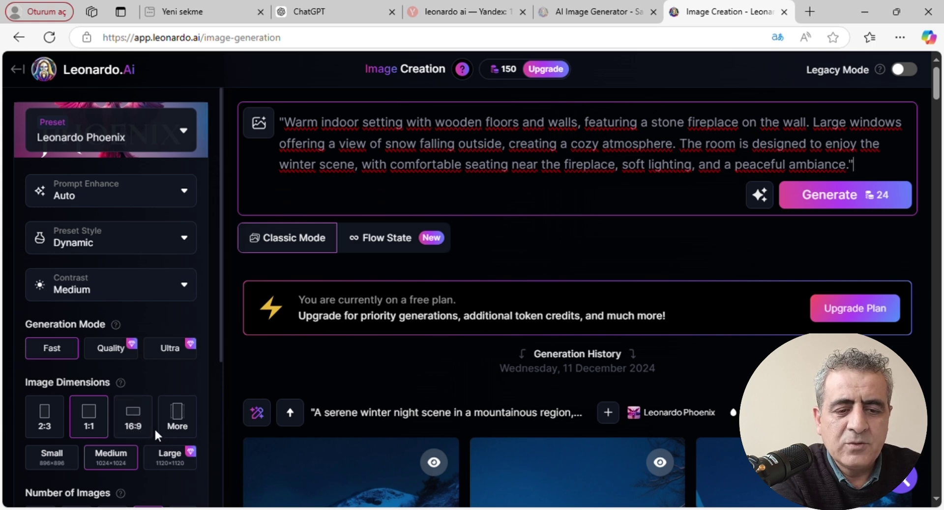
scroll(153, 426, "down", 3)
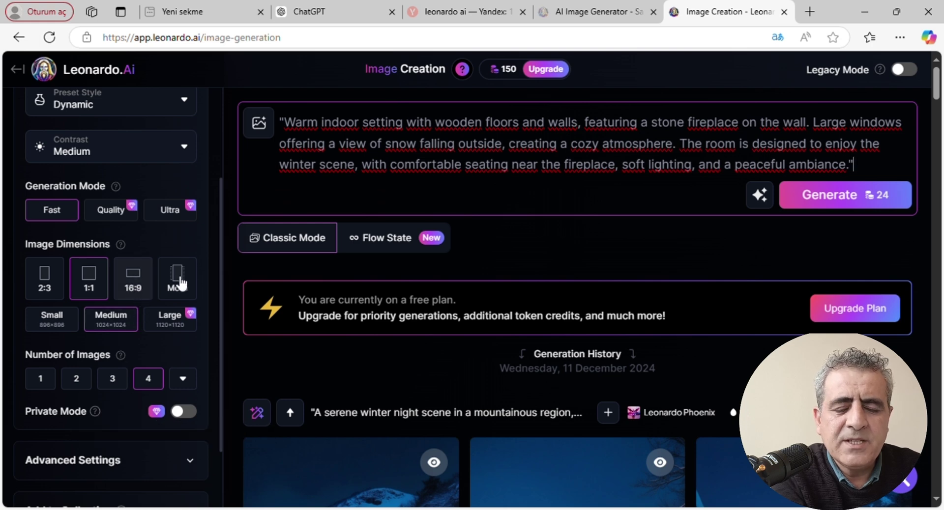
scroll(213, 393, "down", 2)
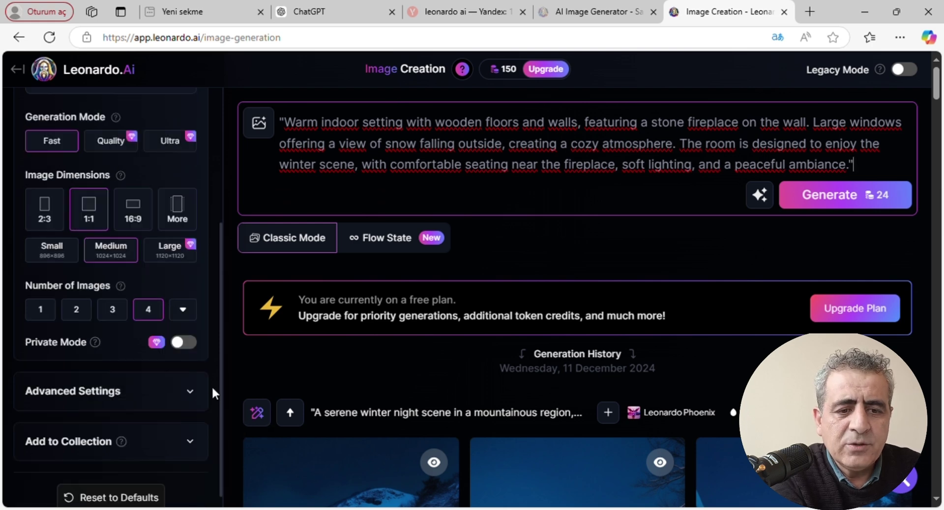
left_click(848, 199)
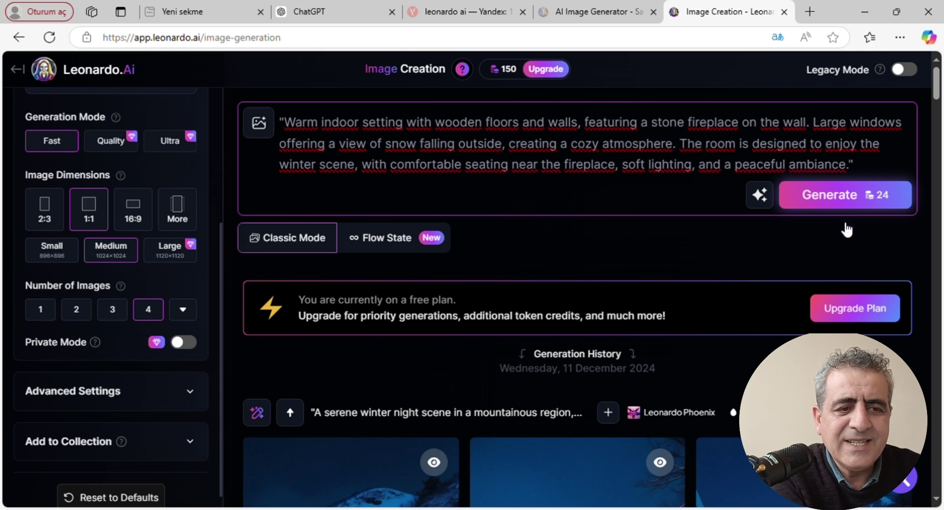
key("Return")
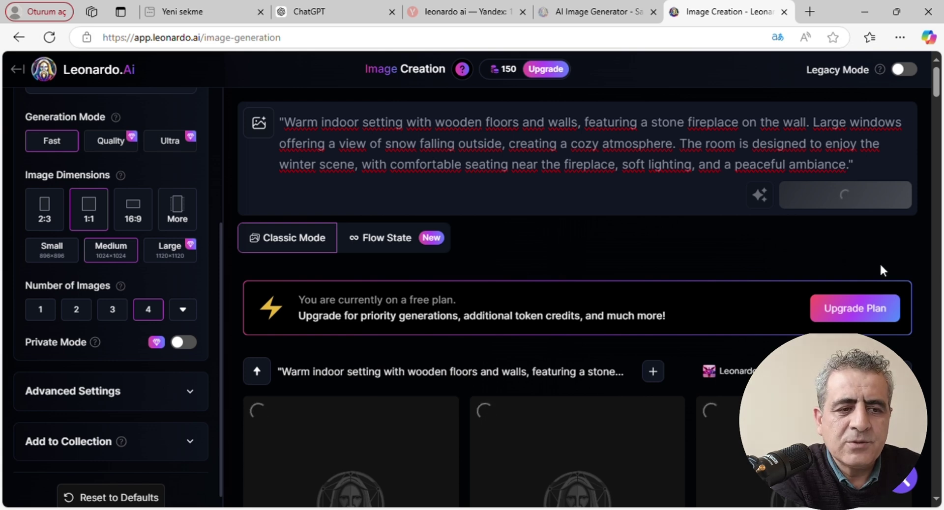
scroll(885, 270, "down", 1)
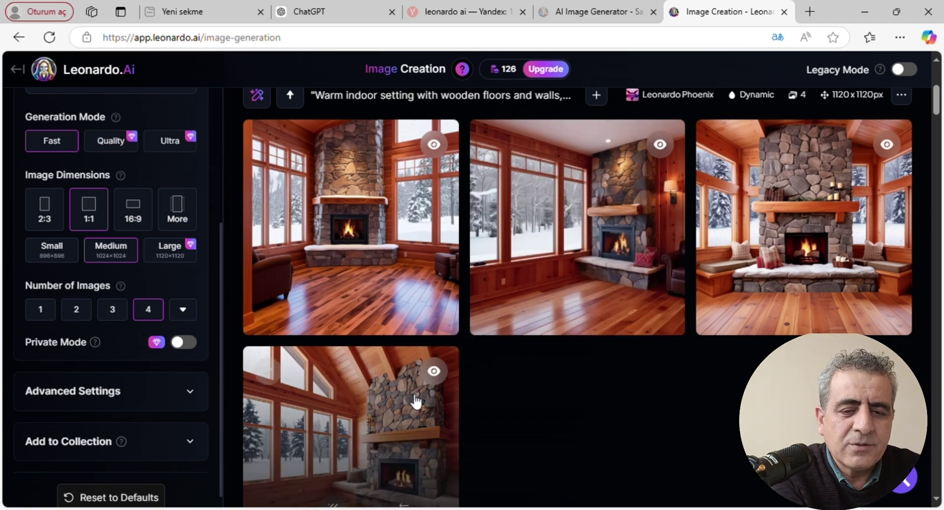
- View the fourth room image full size, then paste the snowy mountain forest and valley houses prompt
scroll(603, 253, "down", 4)
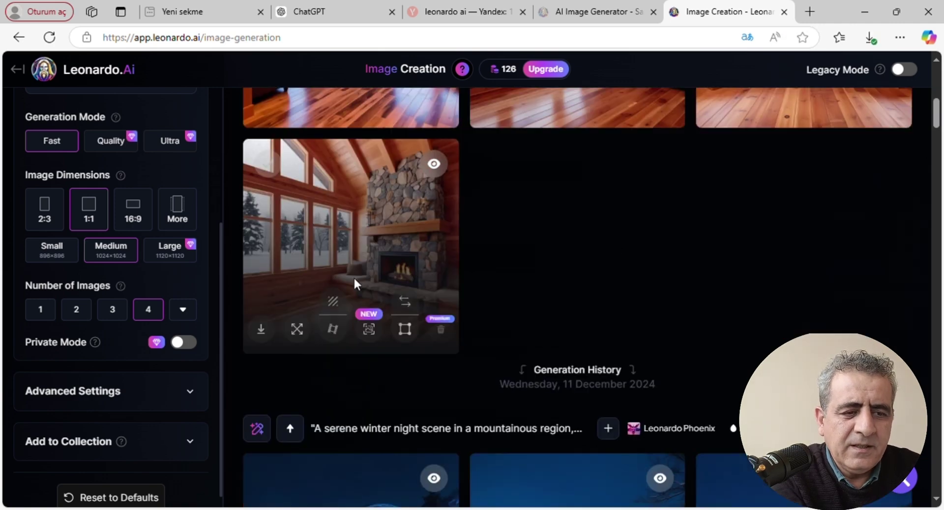
left_click(354, 278)
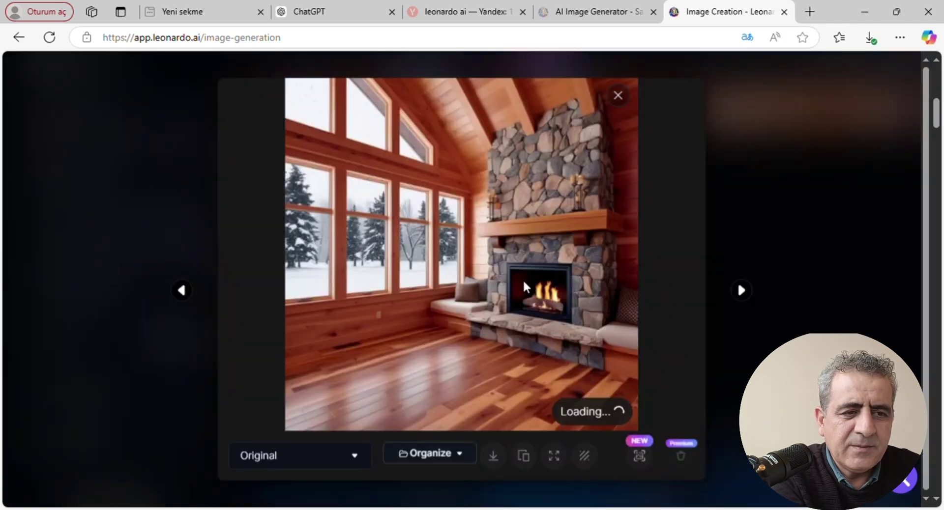
key("Escape")
key("ctrl+v")
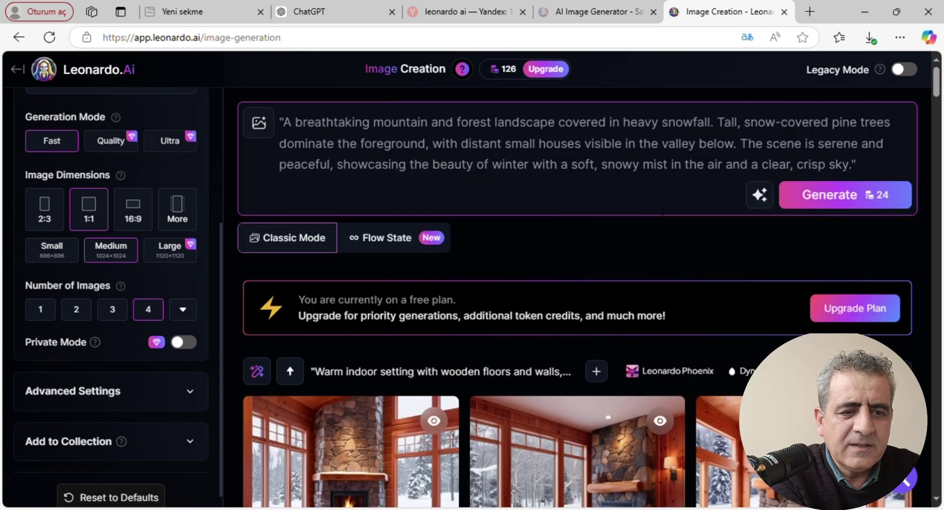
- Generate the snowy night mountain village images and compare the results
left_click(830, 199)
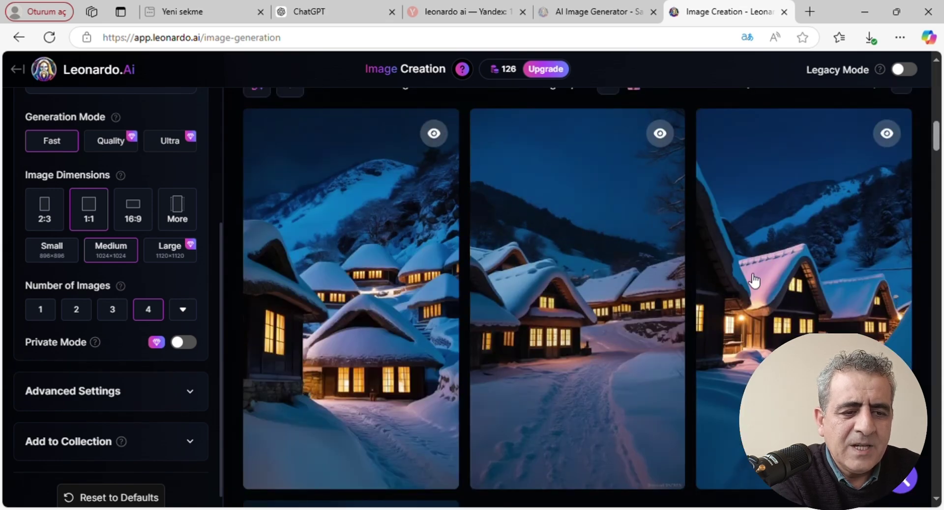
mouse_move(864, 285)
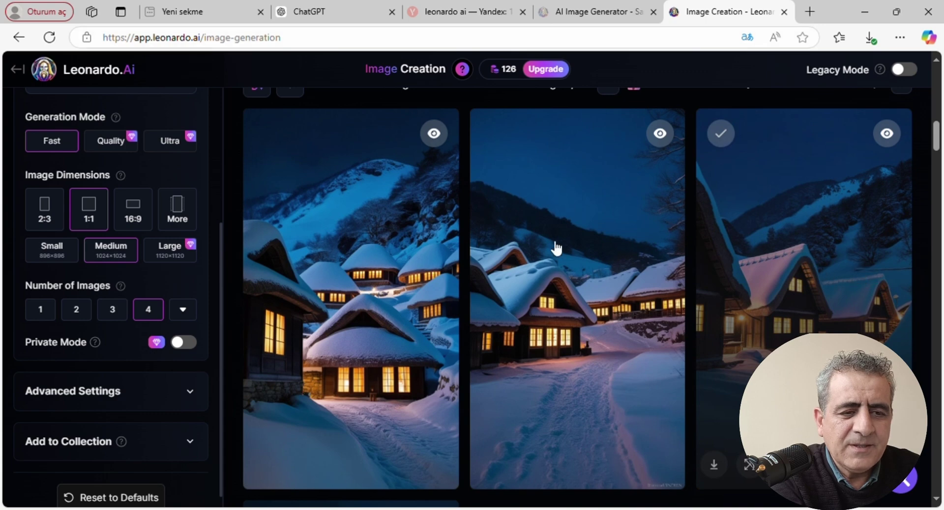
mouse_move(565, 239)
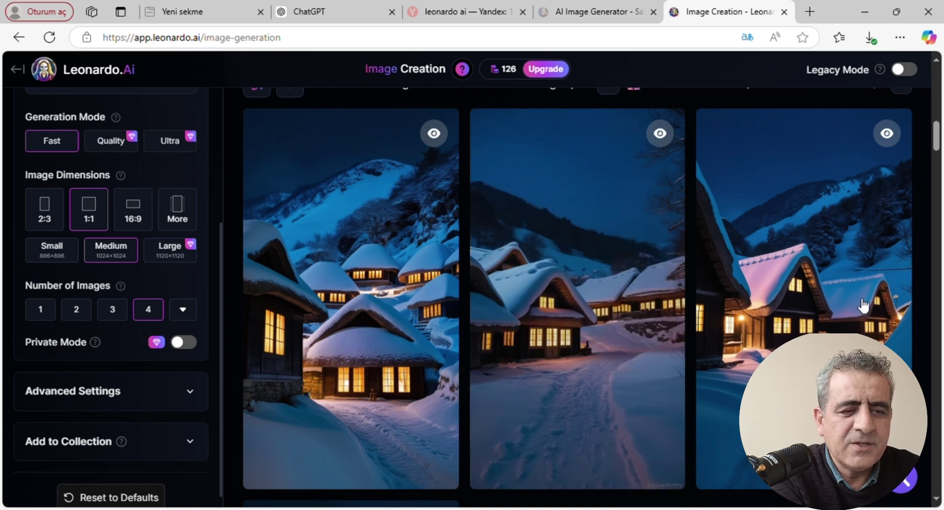
mouse_move(899, 294)
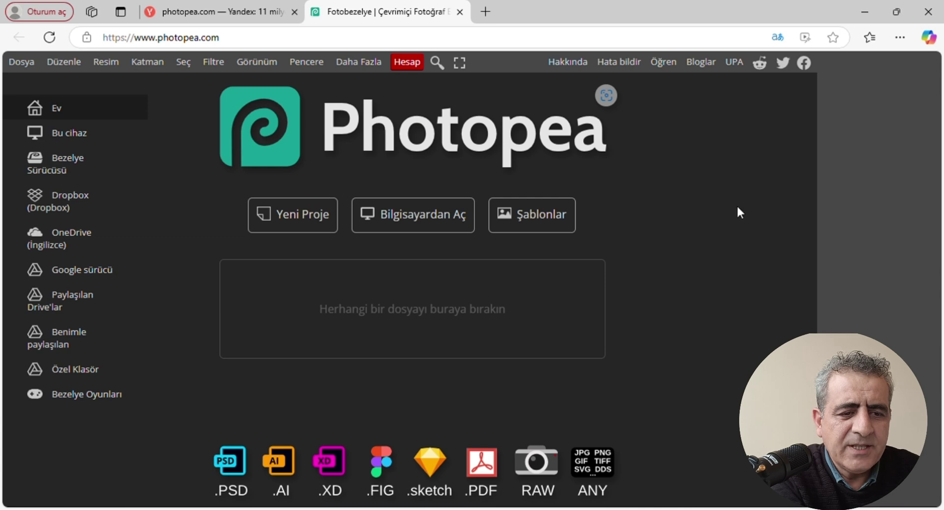
- Restore the maximised browser, switch to the Marquee (M) and Zoom (Z) tools, and close the photo viewer
left_click(896, 10)
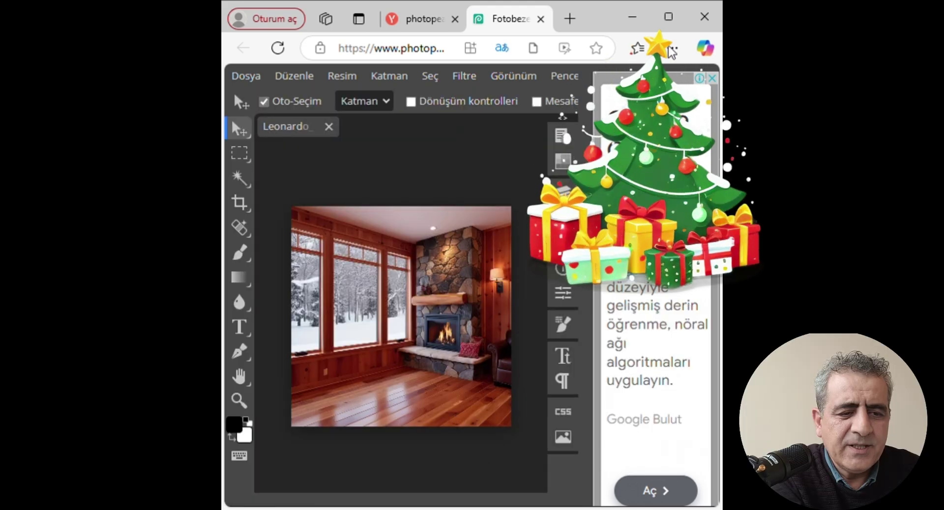
left_click(668, 17)
key("m")
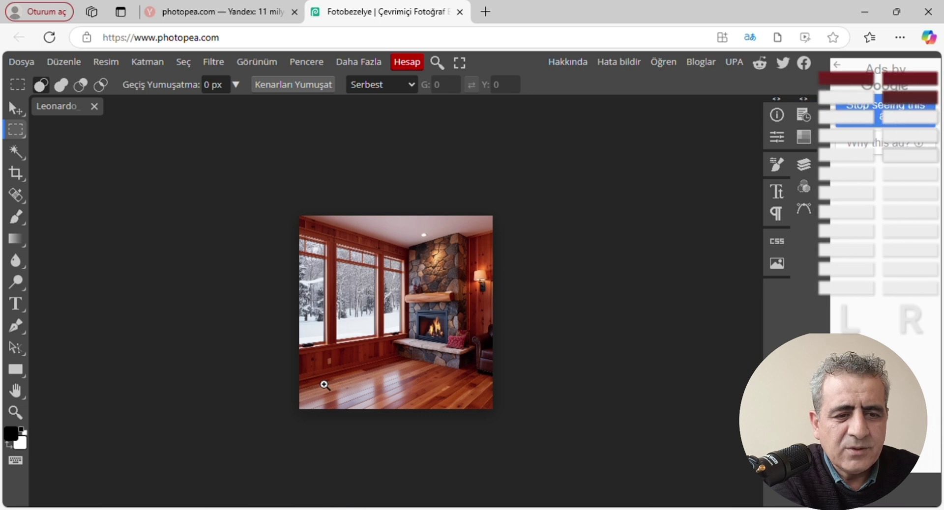
key("z")
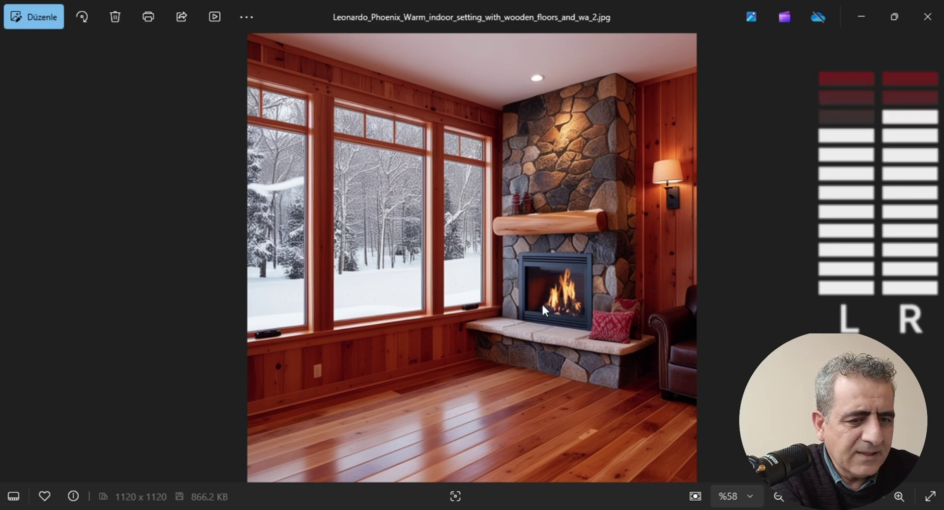
left_click(861, 16)
- Erase the top window panes to transparency using rectangular selections
scroll(552, 294, "up", 4)
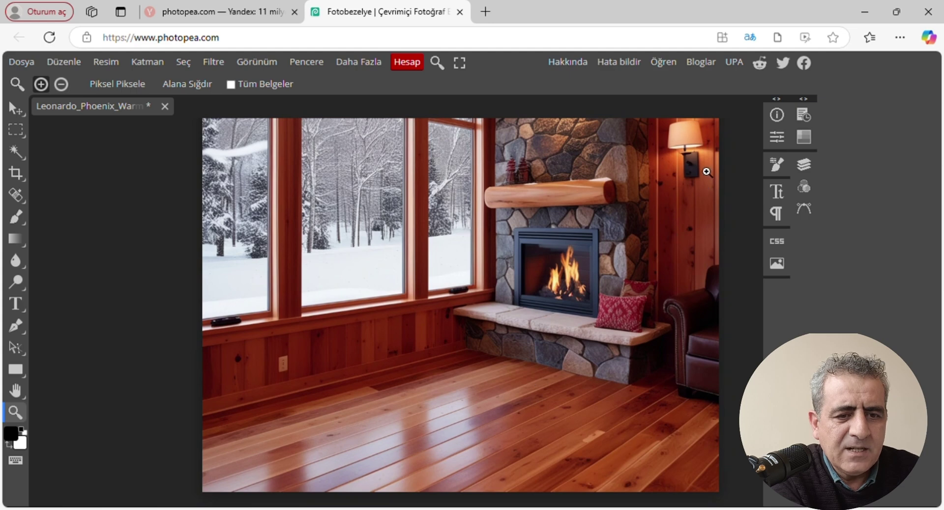
scroll(706, 172, "down", 3)
scroll(554, 344, "up", 1)
key("m")
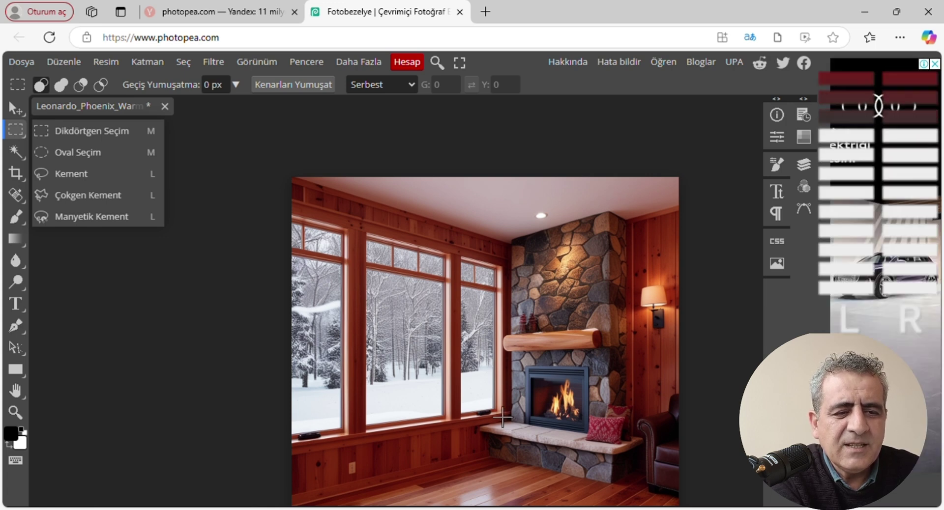
mouse_move(16, 129)
left_click(62, 131)
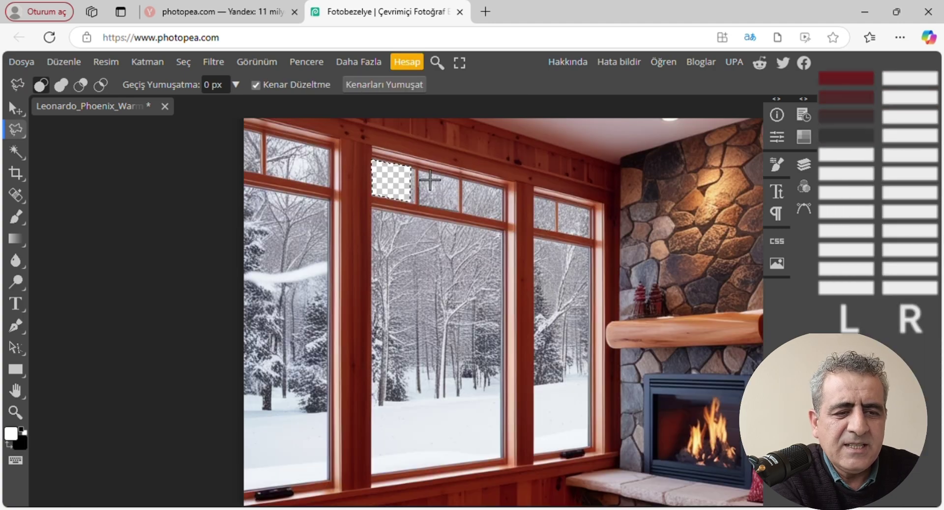
left_click_drag(422, 176, 442, 184)
key("Delete")
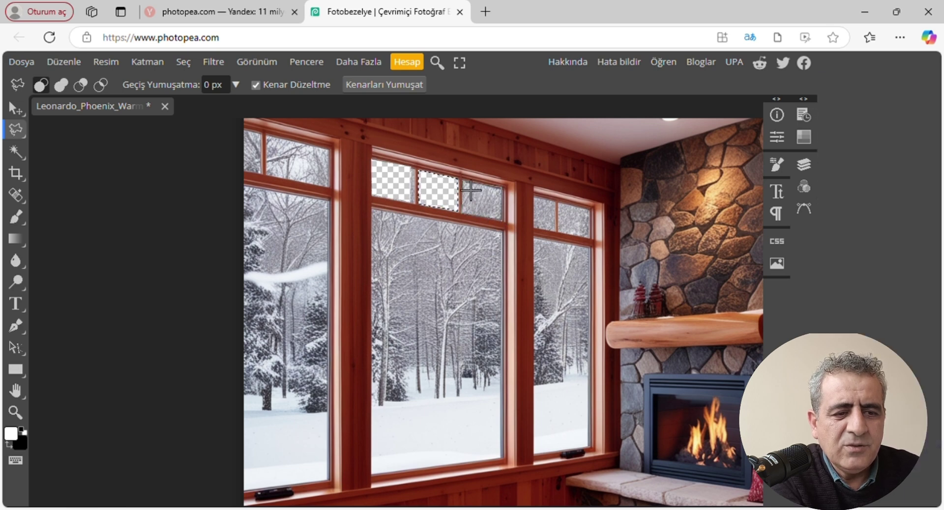
left_click_drag(433, 182, 476, 189)
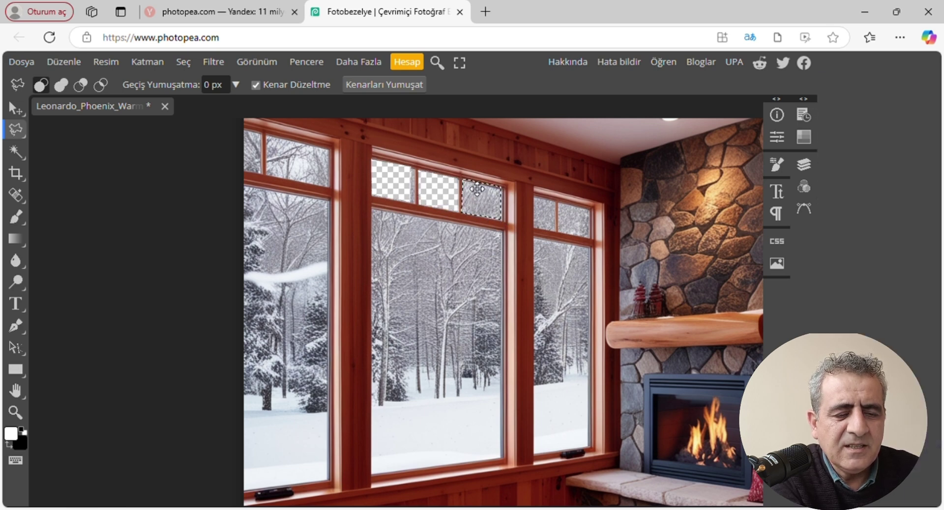
key("Delete")
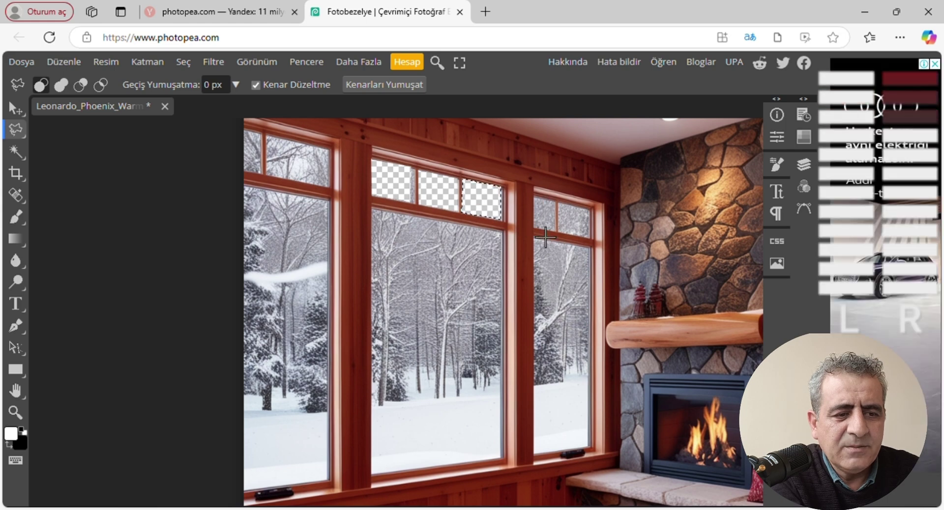
- Outline and erase the right window's upper and lower panes
left_click(590, 237)
left_click(590, 208)
left_click(535, 197)
double_click(534, 232)
key("Delete")
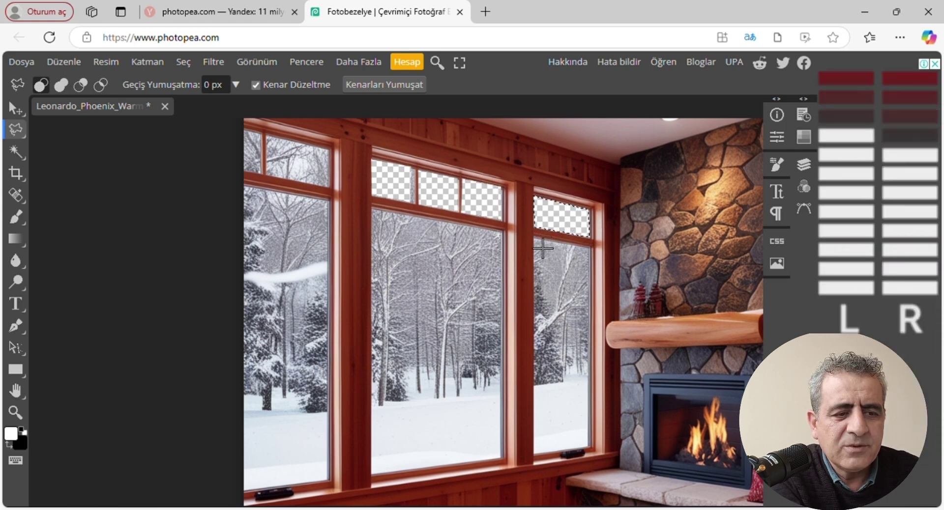
left_click(534, 453)
left_click(534, 238)
left_click(589, 238)
left_click(588, 447)
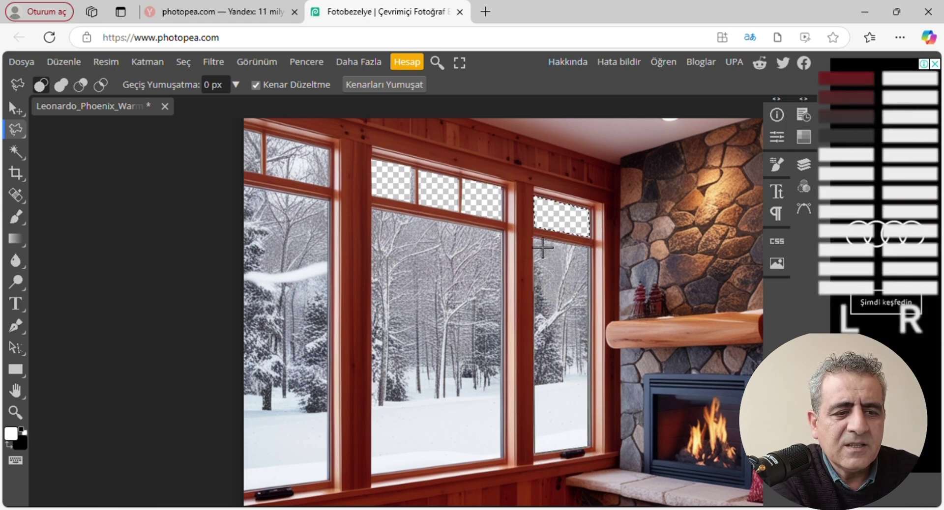
double_click(535, 453)
key("Delete")
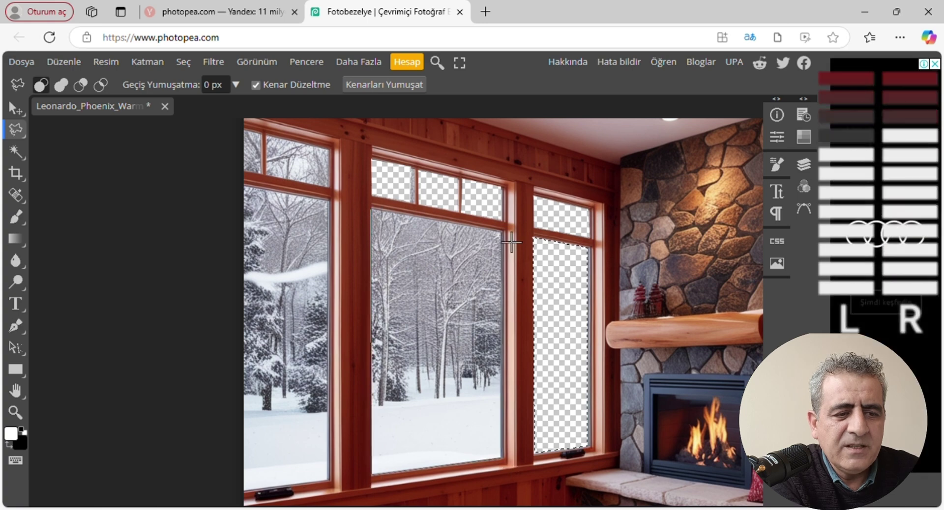
- Erase the middle lower, lower-left and upper-left window panes to transparency
double_click(379, 219)
key("Delete")
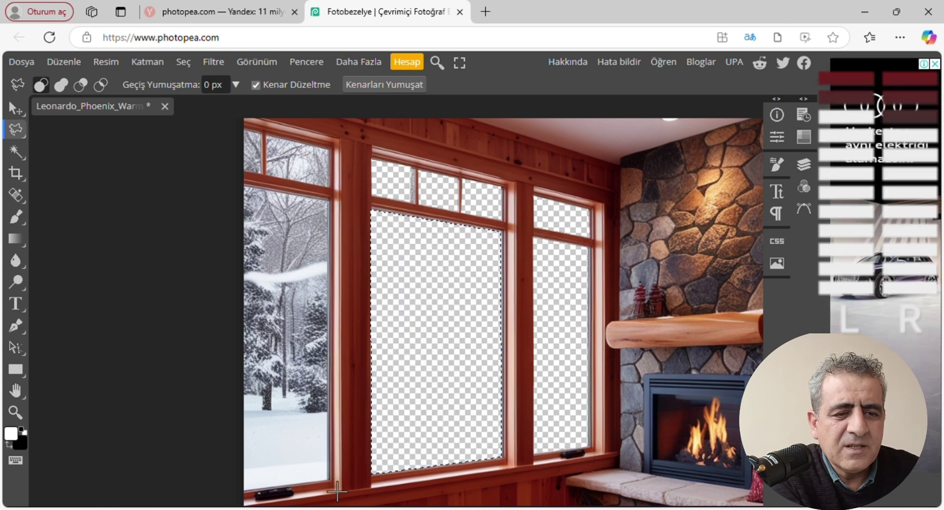
key("Delete")
left_click(329, 148)
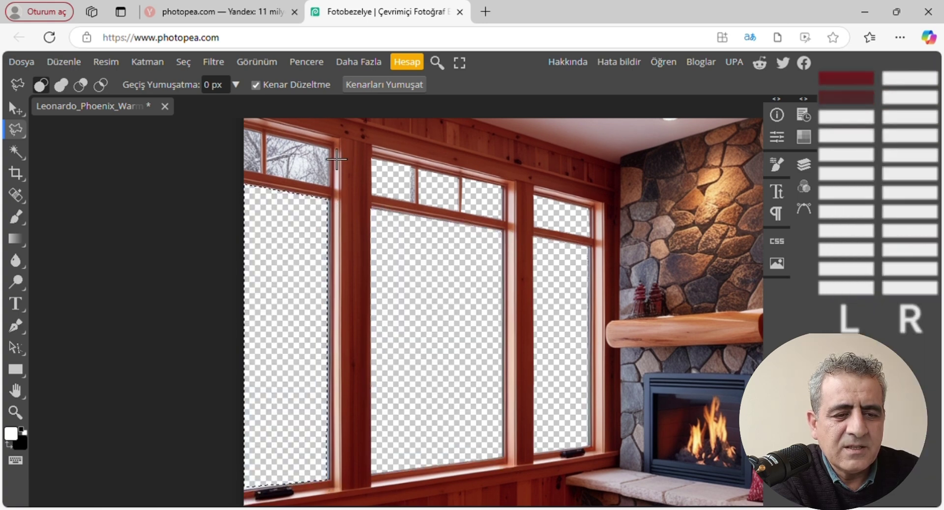
left_click(329, 186)
left_click(244, 173)
left_click(245, 130)
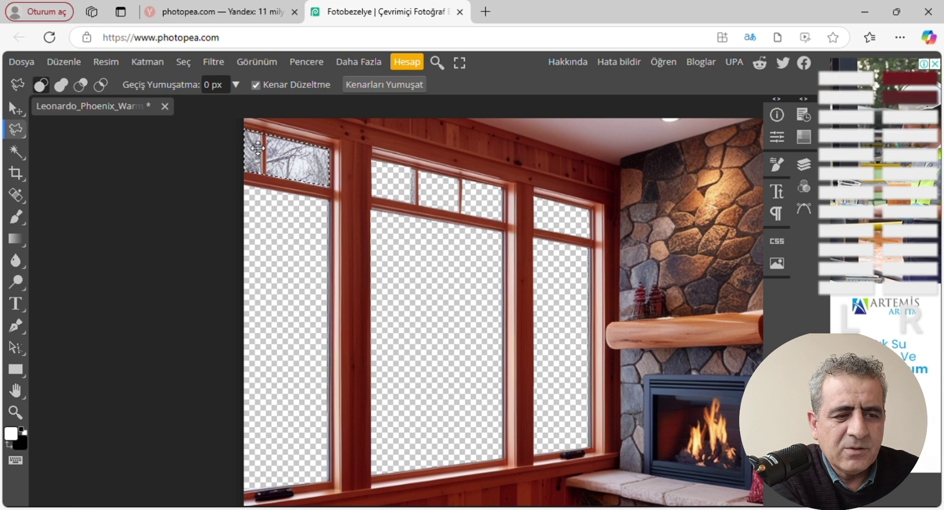
key("Delete")
- Deselect, fit the image to the screen, and zoom in on the upper-left window to check it
key("z")
key("ctrl+0")
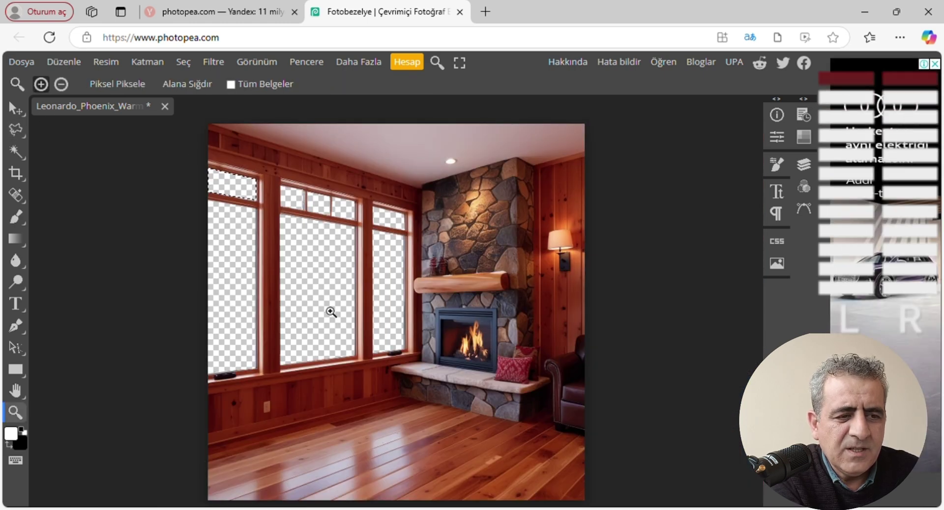
left_click(308, 249)
left_click(21, 61)
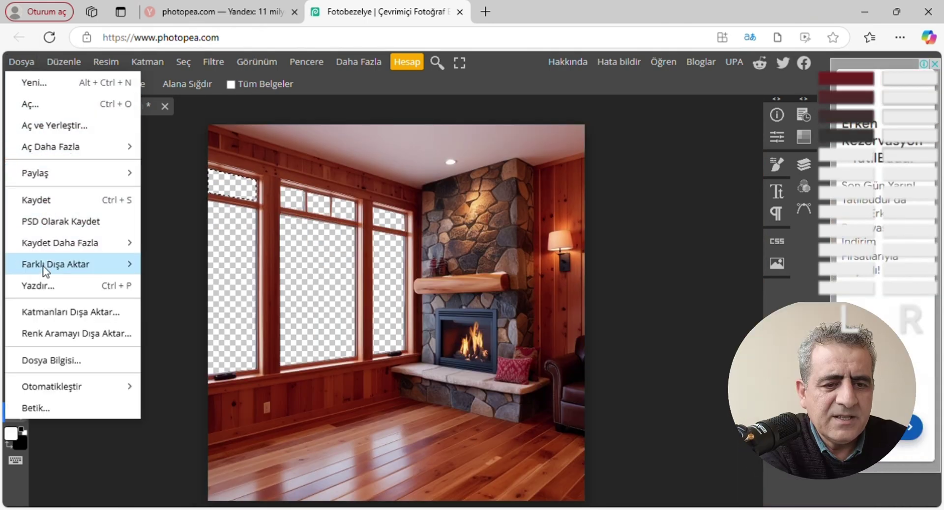
- Choose PNG under Export As to save the room image with transparency
mouse_move(46, 270)
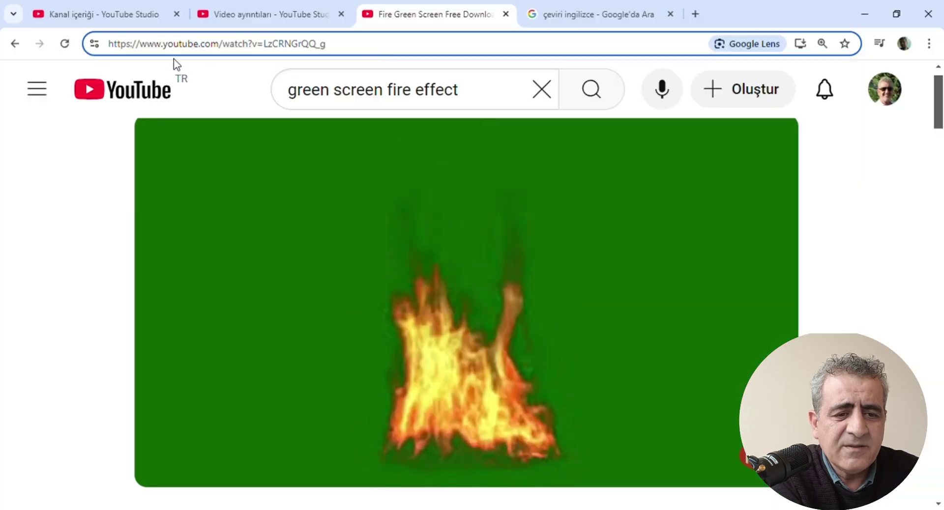
- Add 'ss' before 'youtube' in the fire effect video's URL to open SaveFrom
left_click(167, 46)
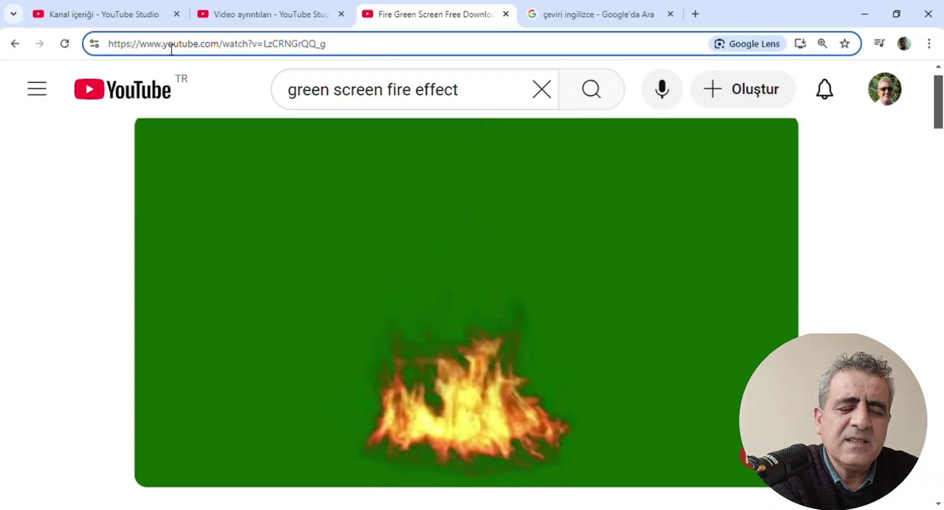
type("ss")
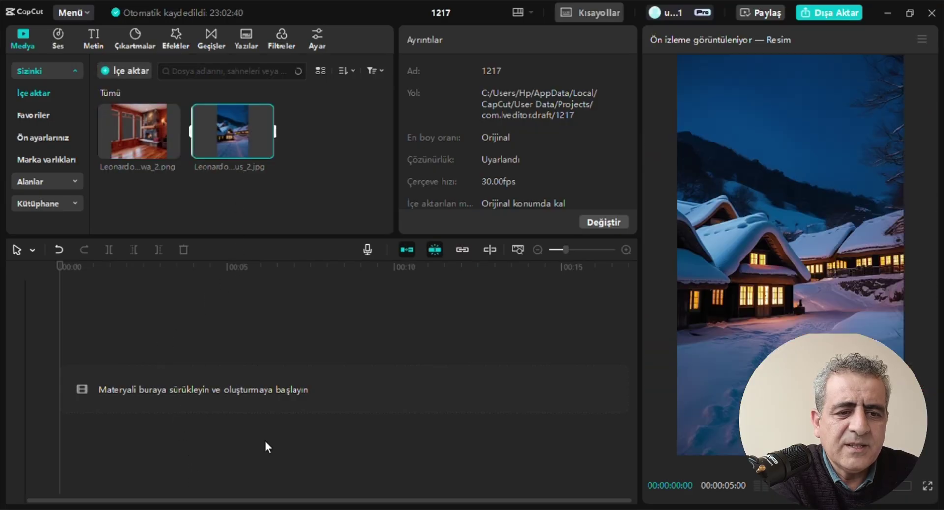
- Stack the winter village image, room image above it, and the green-screen snow video on top
left_click_drag(232, 131, 192, 423)
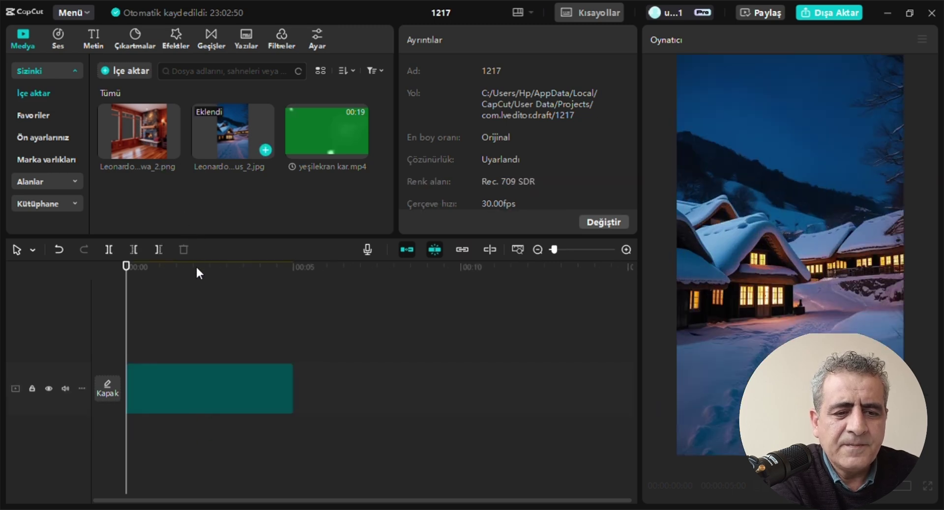
left_click(195, 348)
left_click(201, 350)
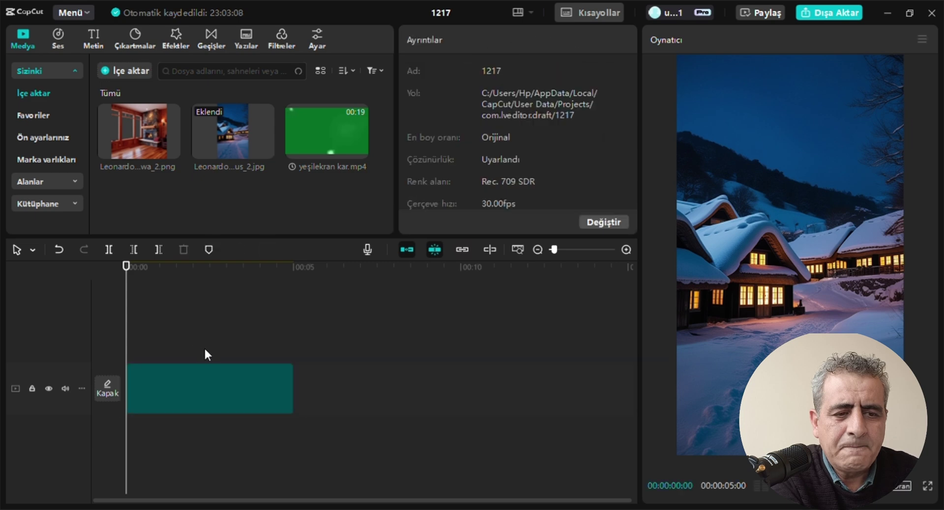
left_click_drag(174, 400, 170, 396)
left_click_drag(215, 363, 216, 365)
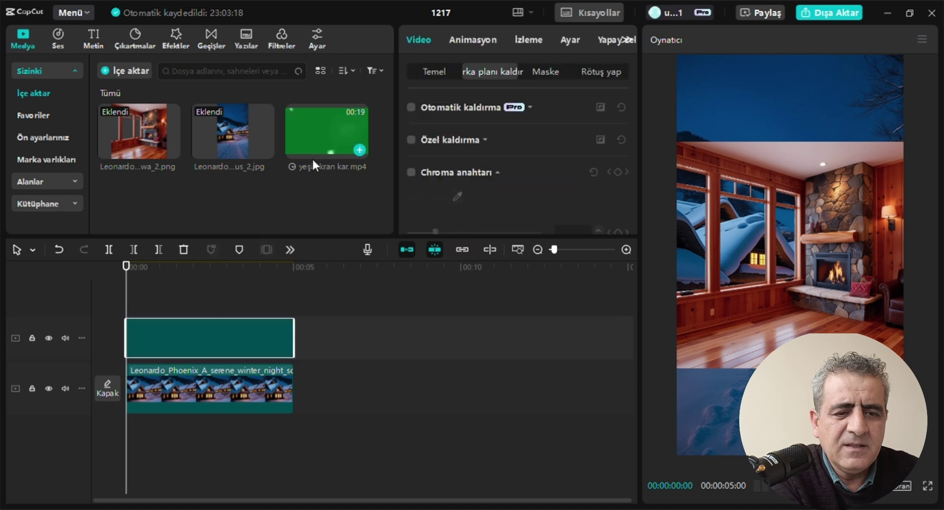
left_click_drag(294, 193, 122, 299)
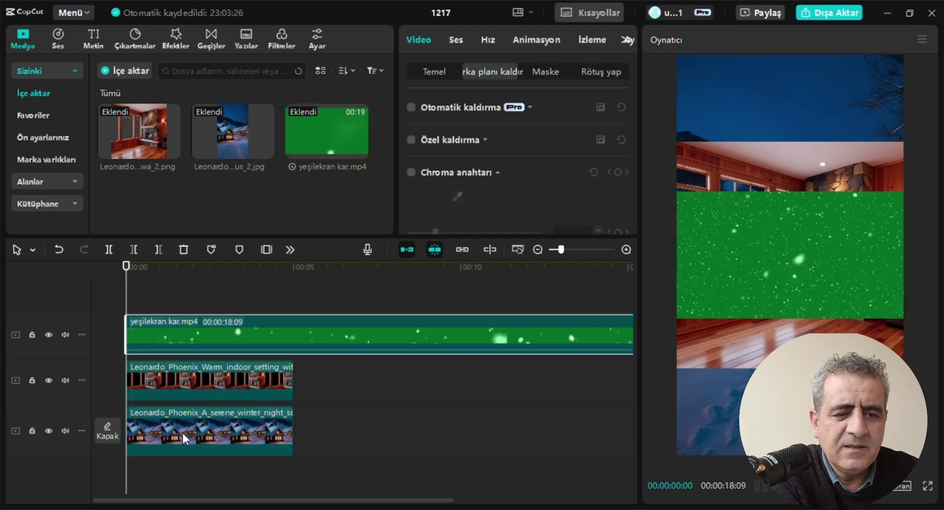
- Lengthen the room image and winter village clips to match the snow video
left_click(264, 382)
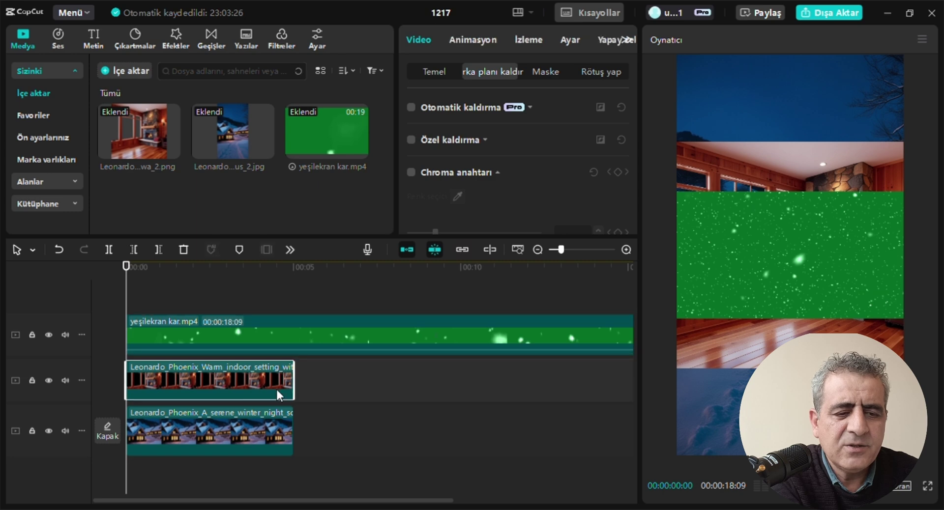
left_click_drag(303, 388, 489, 455)
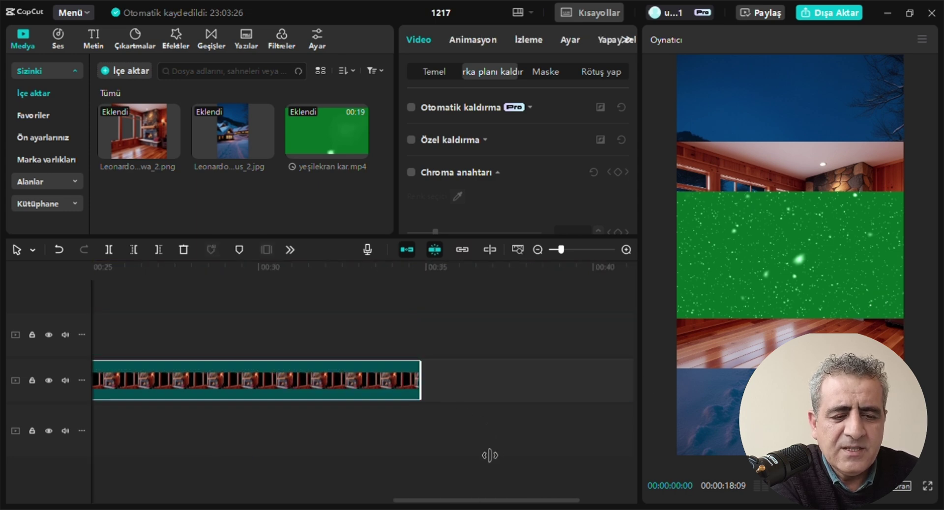
left_click(537, 249)
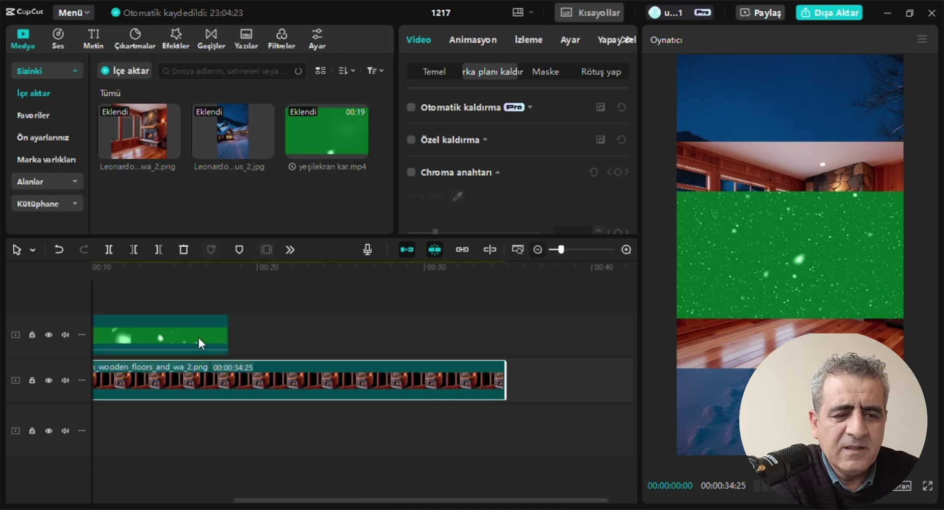
left_click(227, 338)
scroll(238, 337, "left", 3)
left_click_drag(167, 433, 631, 457)
left_click_drag(347, 502, 118, 487)
- Paste a second snow clip right after the first at 00:18:09 and trim it to length
right_click(468, 332)
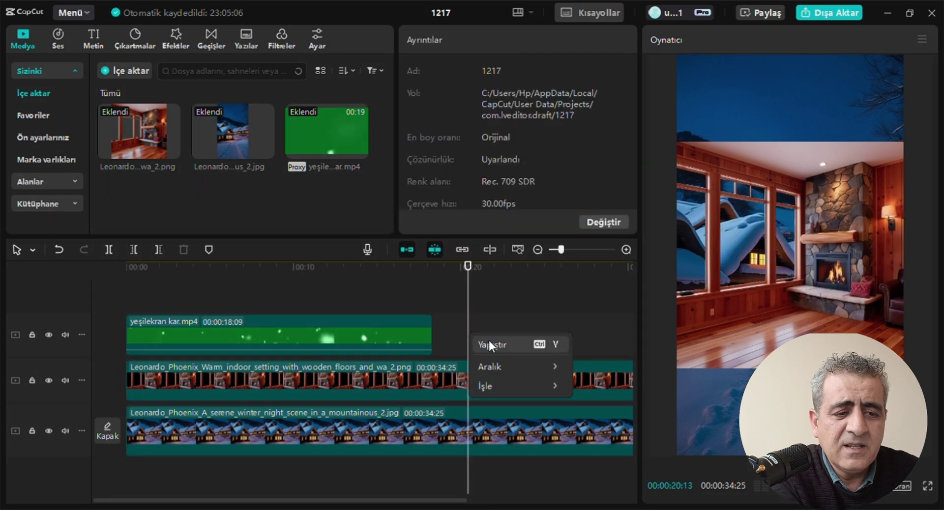
left_click(488, 340)
left_click(431, 292)
left_click_drag(515, 320, 480, 326)
left_click_drag(389, 503, 498, 502)
left_click_drag(562, 340, 538, 345)
left_click_drag(438, 502, 305, 502)
- Enable Chroma Key on the first snow clip and pick the green to remove it
left_click(300, 331)
left_click(411, 173)
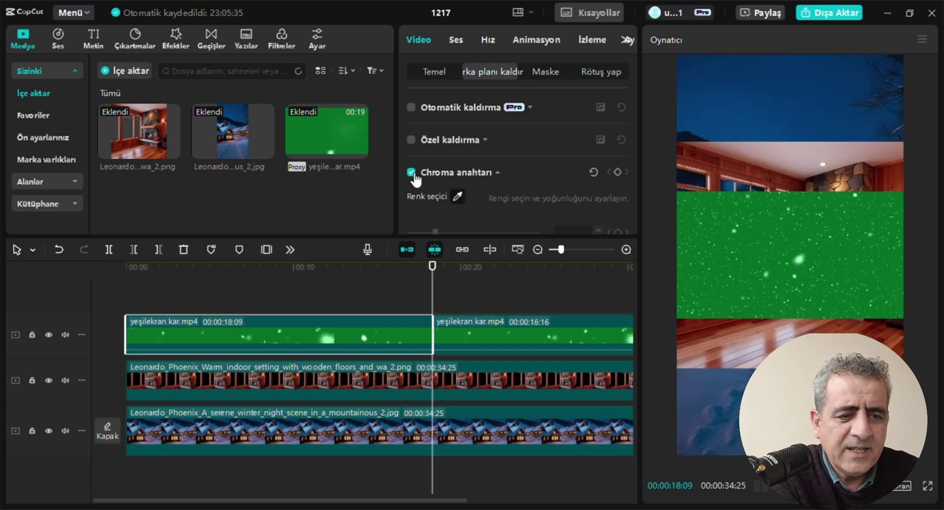
left_click(456, 196)
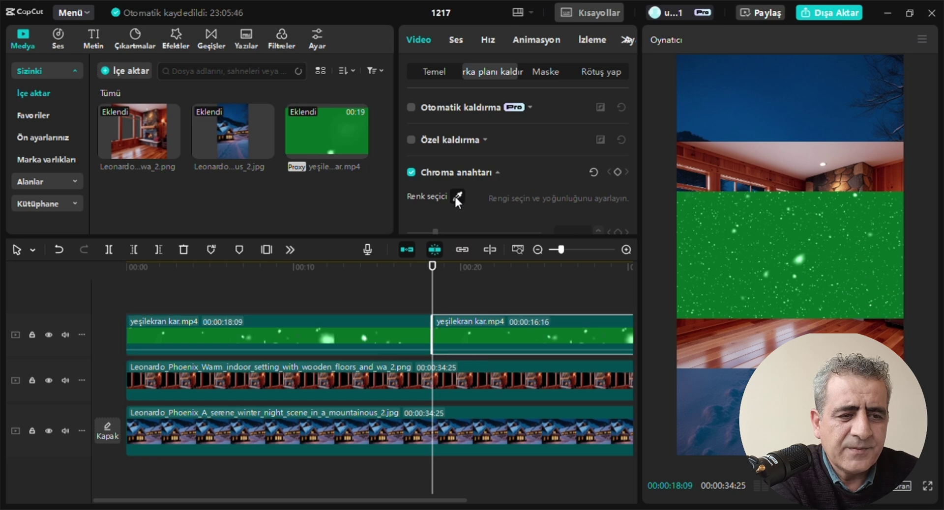
left_click(713, 234)
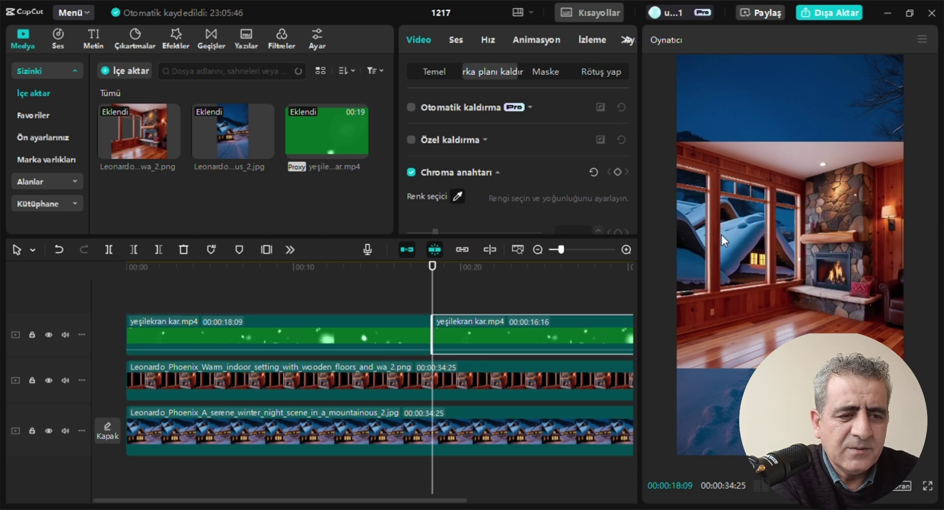
left_click(735, 240)
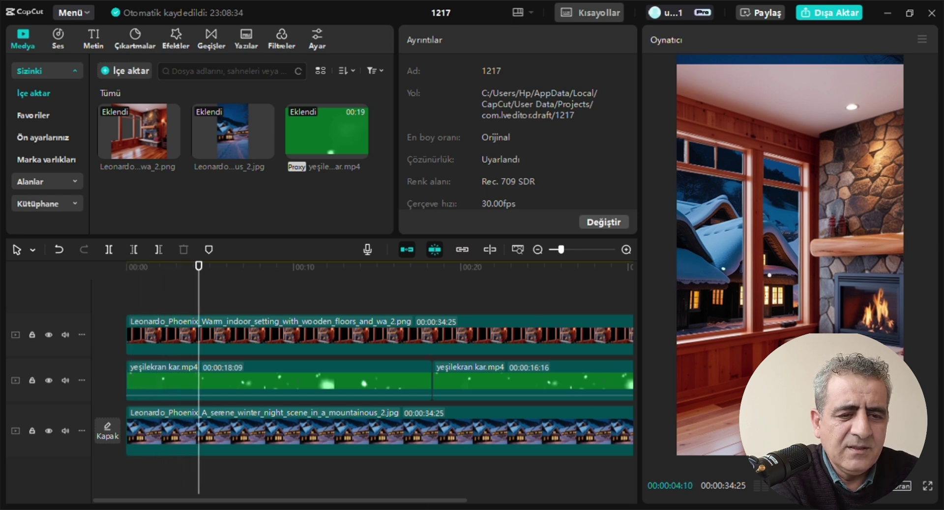
- Paste another snow clip copy onto a new track and move it to start at 00:00
left_click(494, 363)
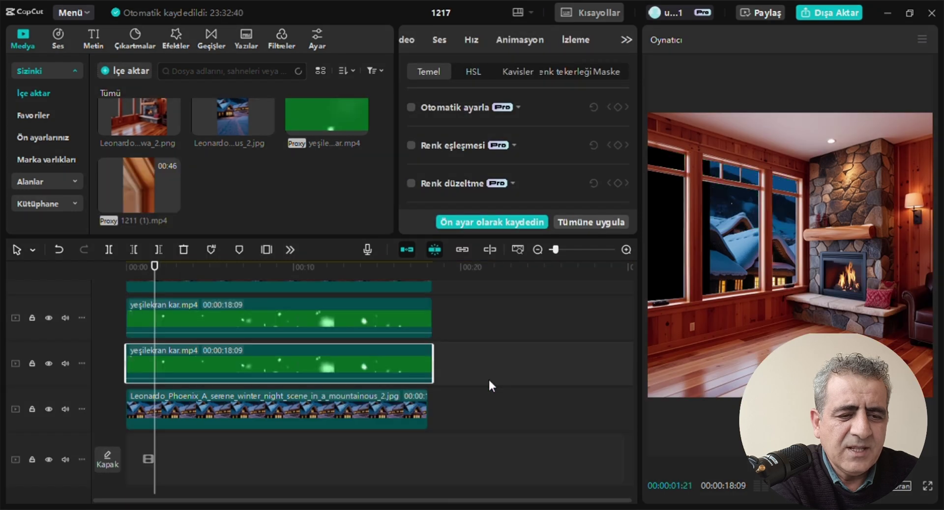
right_click(488, 378)
left_click(488, 379)
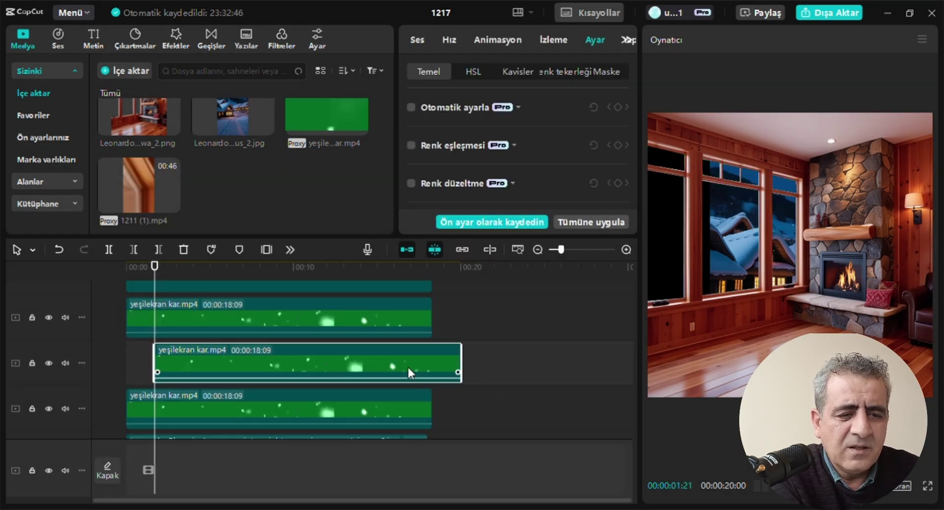
left_click_drag(402, 364, 368, 357)
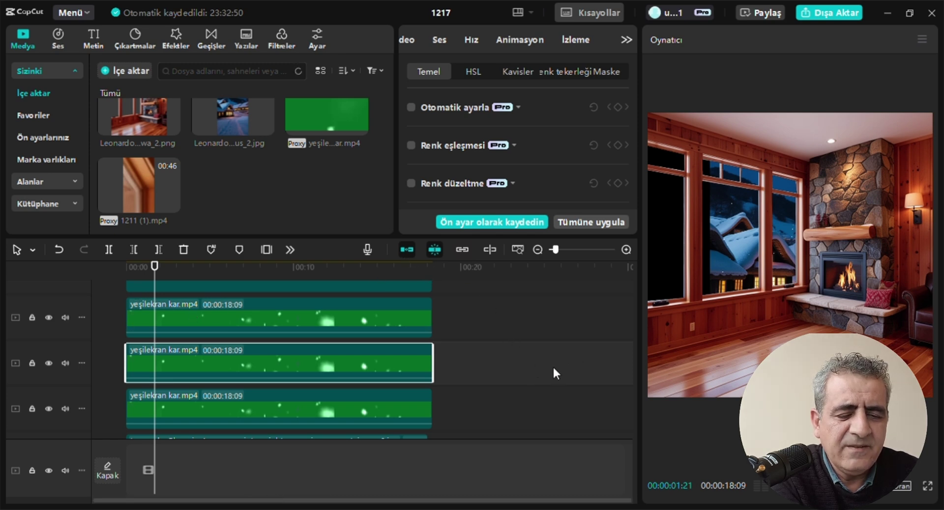
scroll(550, 371, "up", 1)
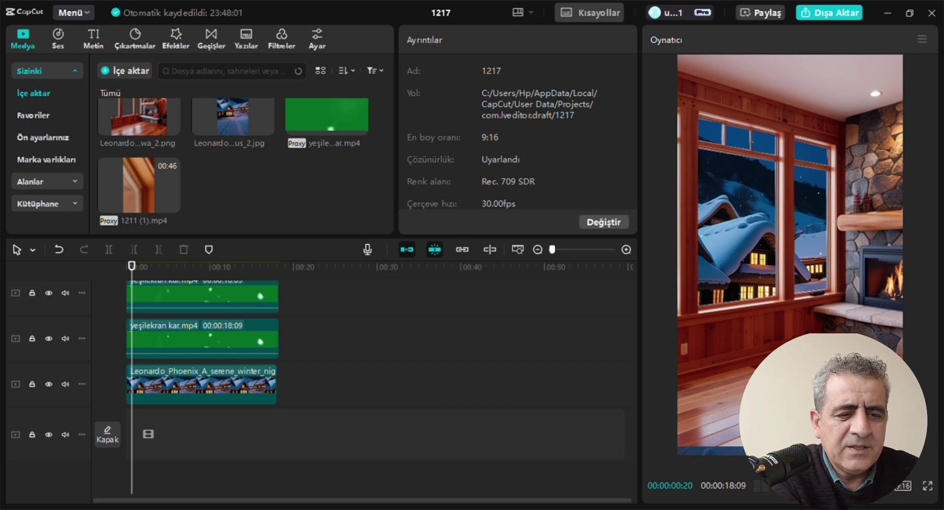
- Play and stop the composition preview, then select the winter village clip for adjustment
key("space")
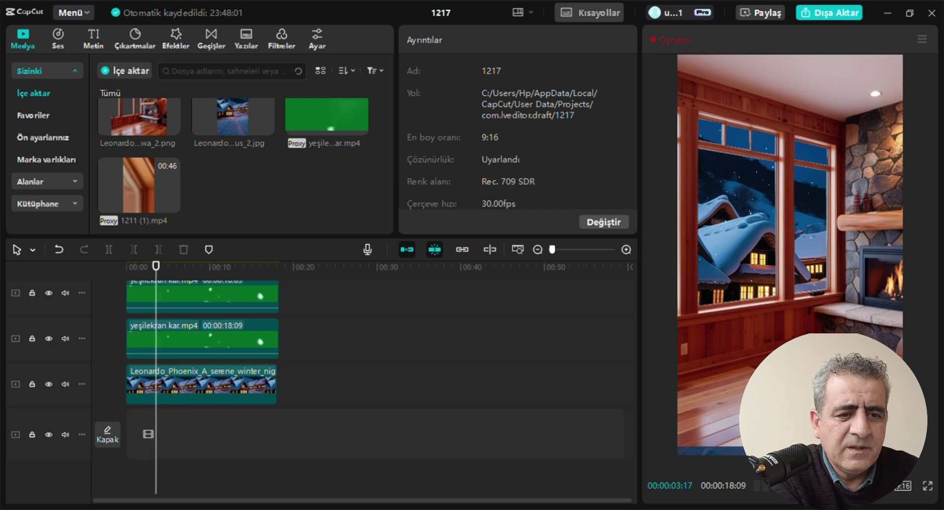
key("space")
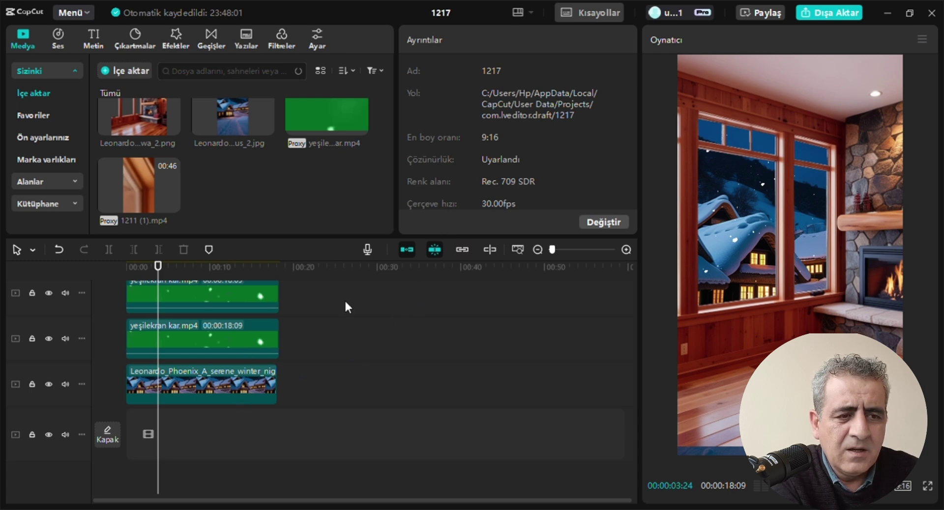
left_click(201, 389)
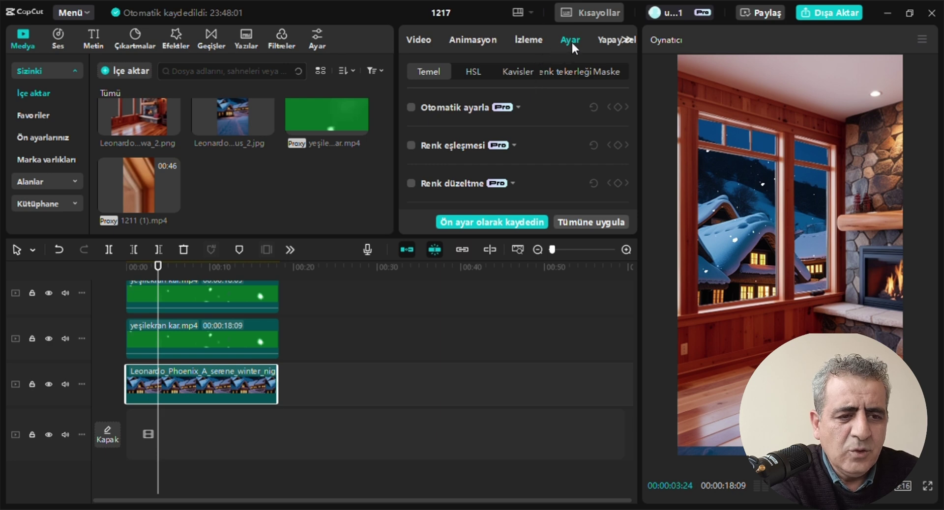
- Lower the winter village background's Pozlama (exposure) to about -41 to darken it
left_click_drag(635, 101, 647, 158)
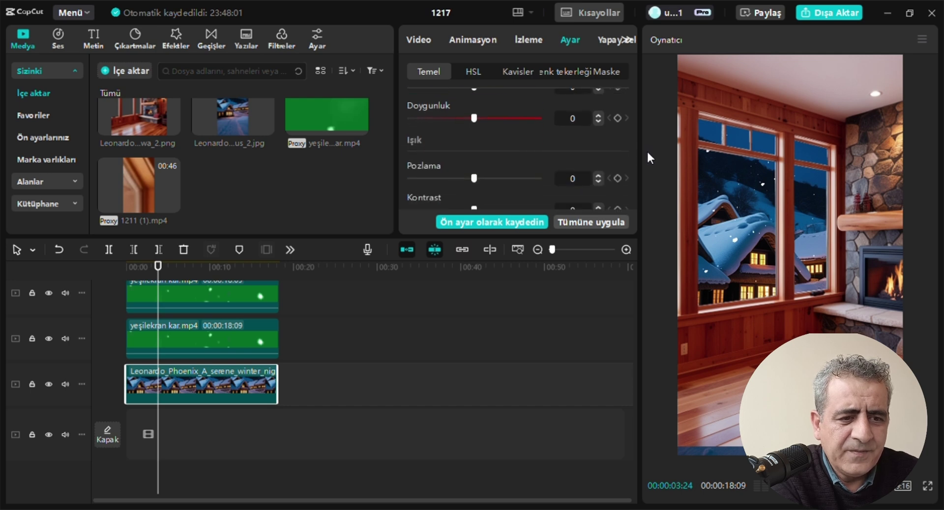
left_click_drag(647, 150, 646, 152)
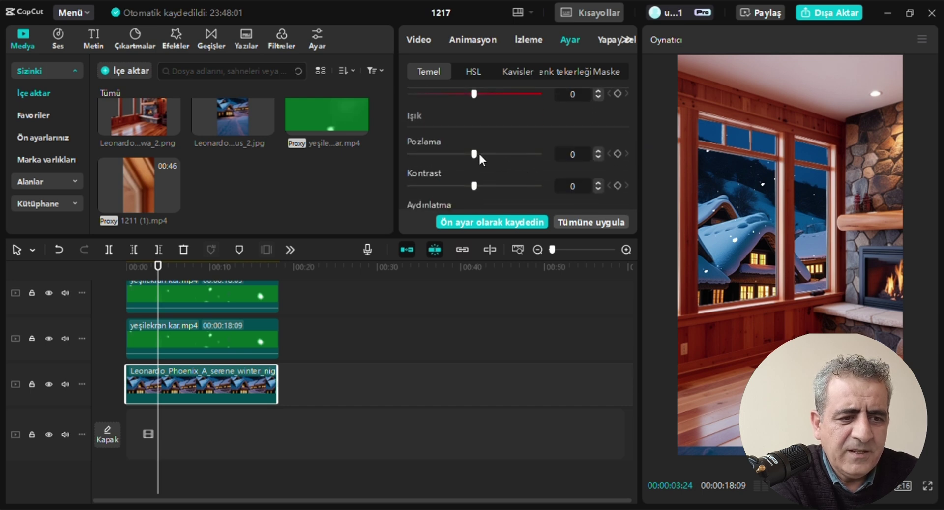
left_click_drag(535, 162, 427, 163)
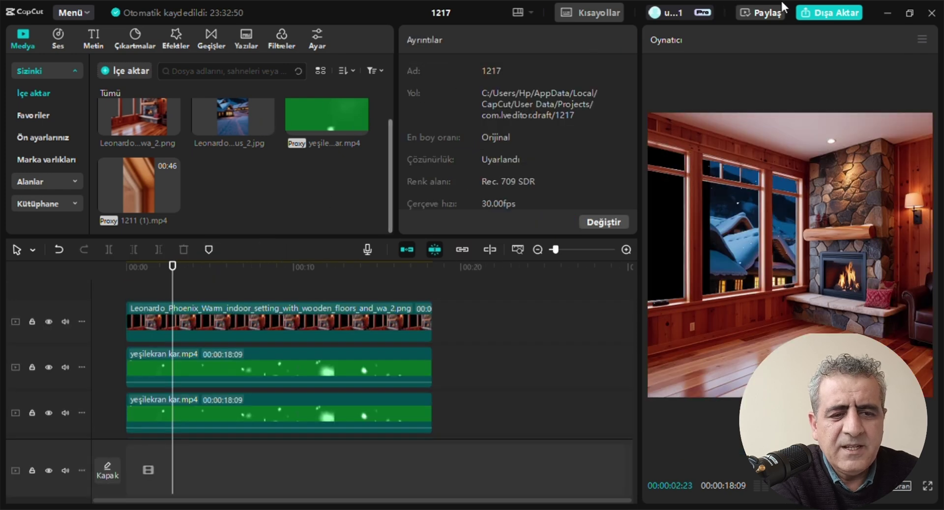
- Export the room video, then set up project 1218 with 1217(1).mp4 and a green-screen fire clip
left_click(838, 13)
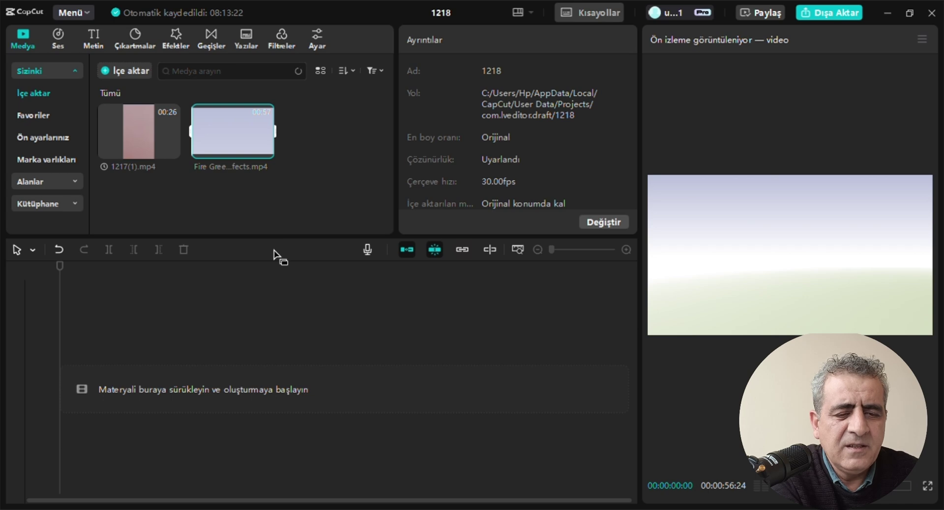
mouse_move(158, 142)
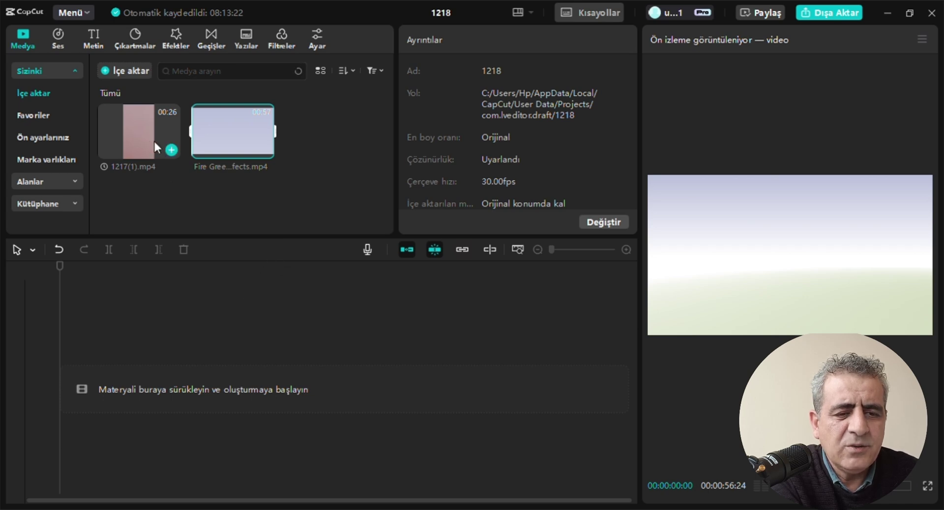
- Place 1217(1).mp4 on the timeline with the green-screen fire clip layered above it
left_click(156, 142)
left_click_drag(162, 226, 192, 428)
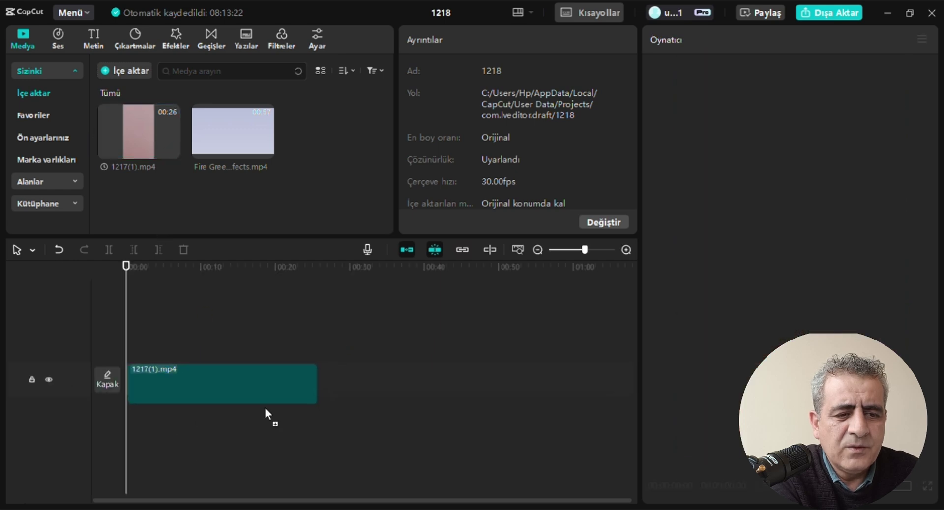
left_click_drag(264, 405, 222, 350)
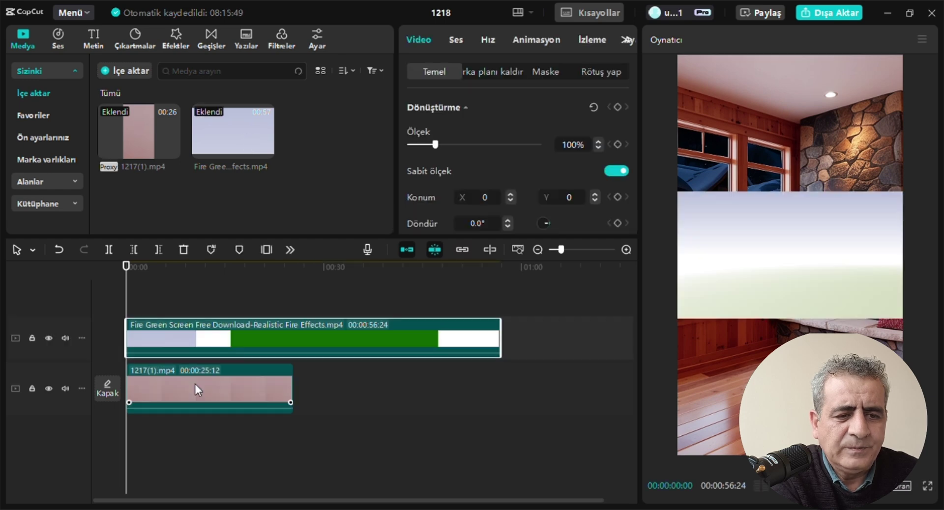
- Trim the fire clip's unwanted start and end and move it to the timeline start
left_click(221, 327)
key("q")
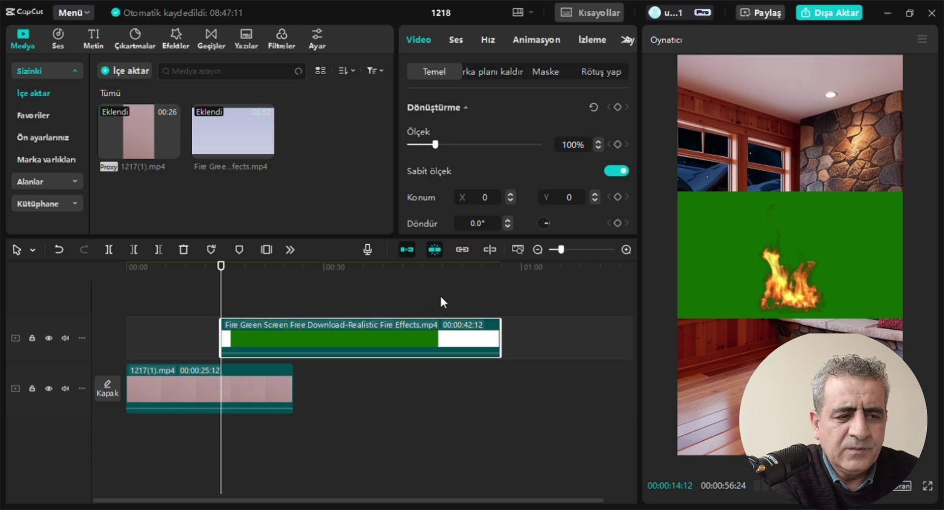
left_click(406, 314)
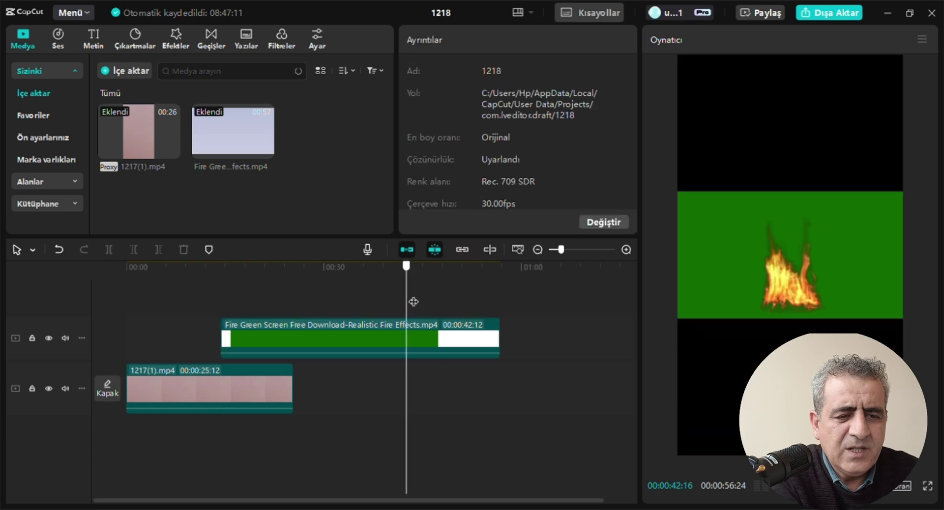
left_click(378, 332)
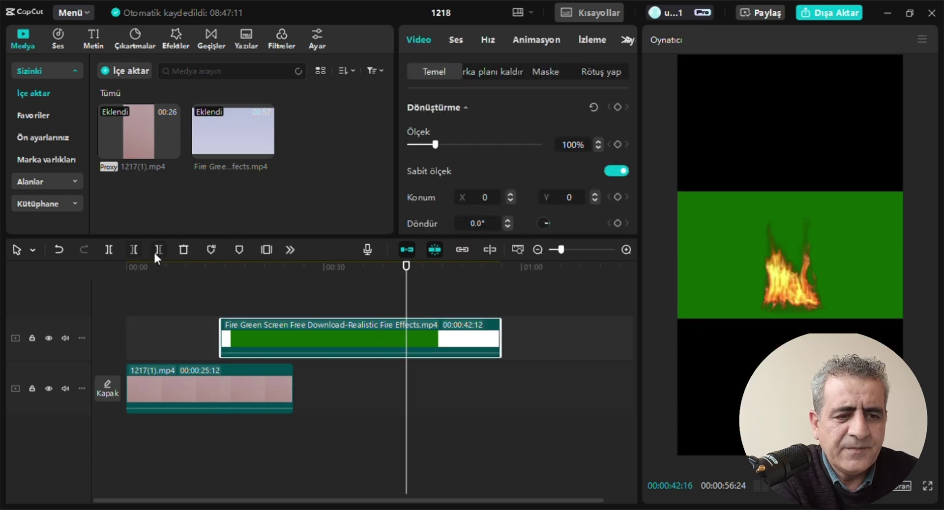
key("w")
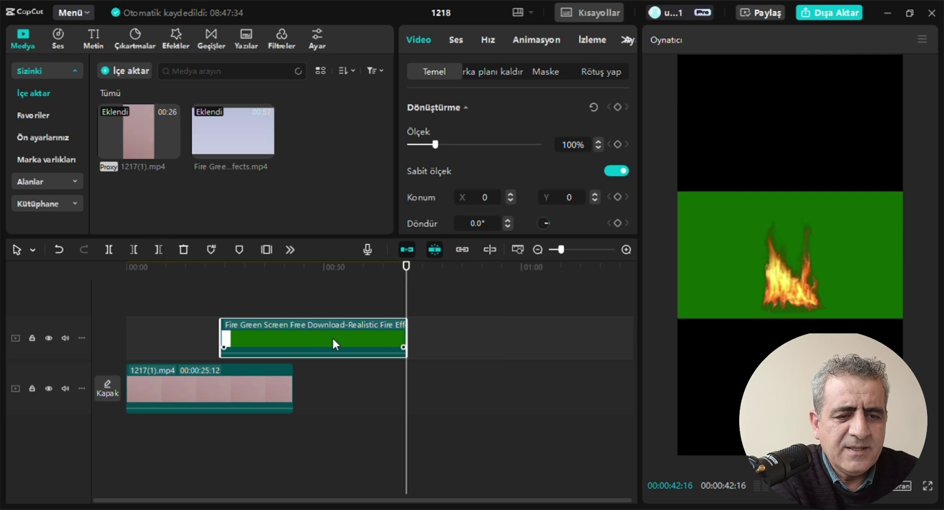
left_click_drag(343, 339, 250, 341)
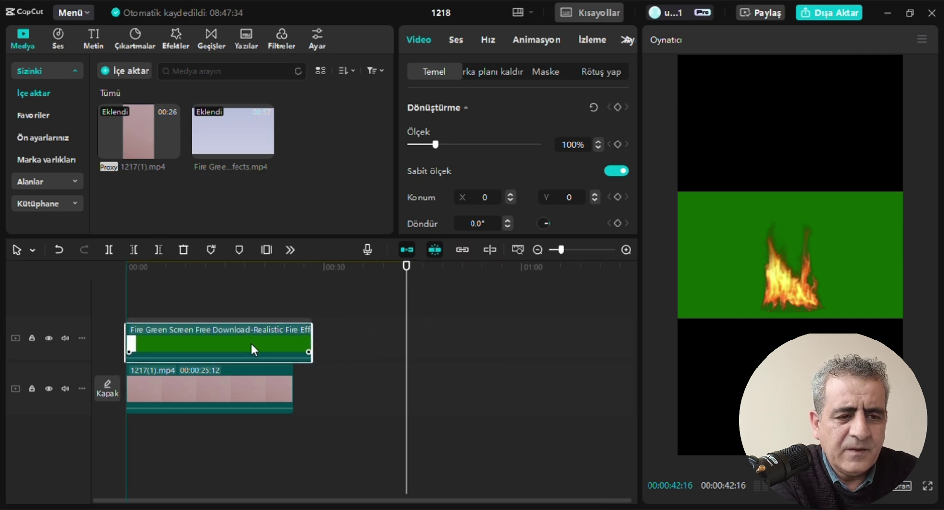
key("Up")
- Cut the fire clip at the room video's 25-second end and enable Chroma anahtarı
left_click(299, 307)
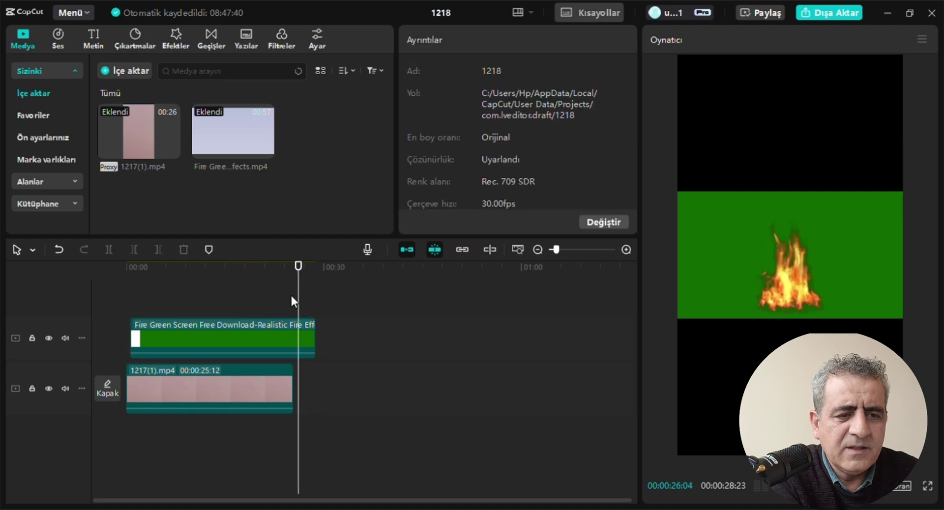
key("Up")
left_click(159, 249)
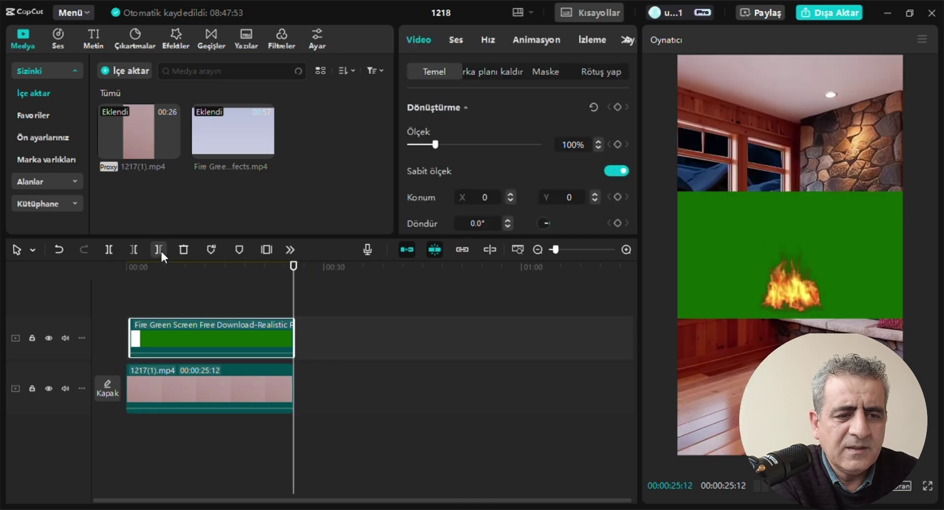
left_click(491, 72)
left_click(415, 176)
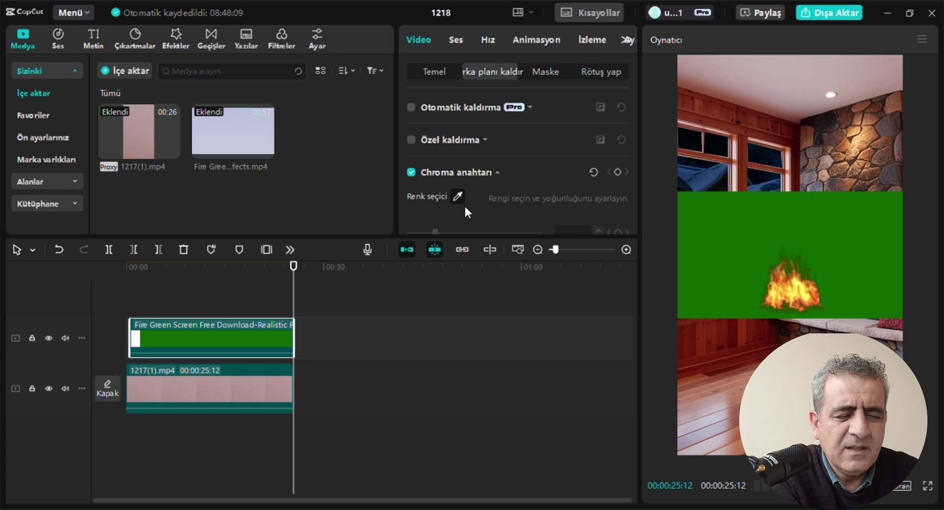
- Key out the green with Renk seçici, then resize and position the flames inside the fireplace
left_click(458, 196)
left_click(721, 245)
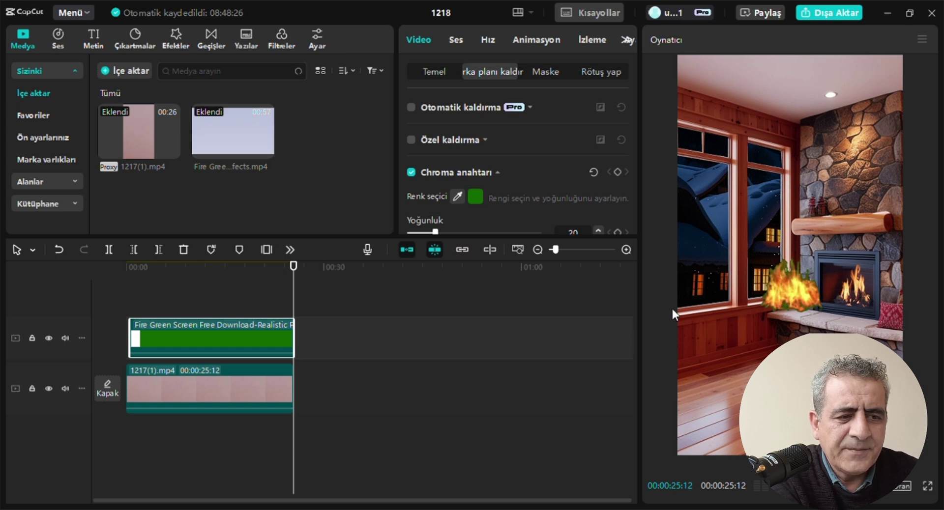
left_click(290, 249)
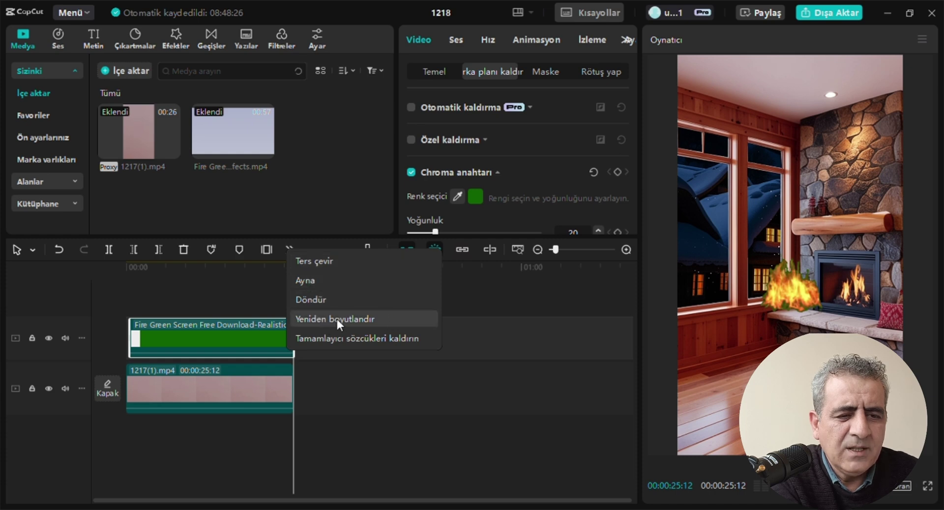
left_click(379, 315)
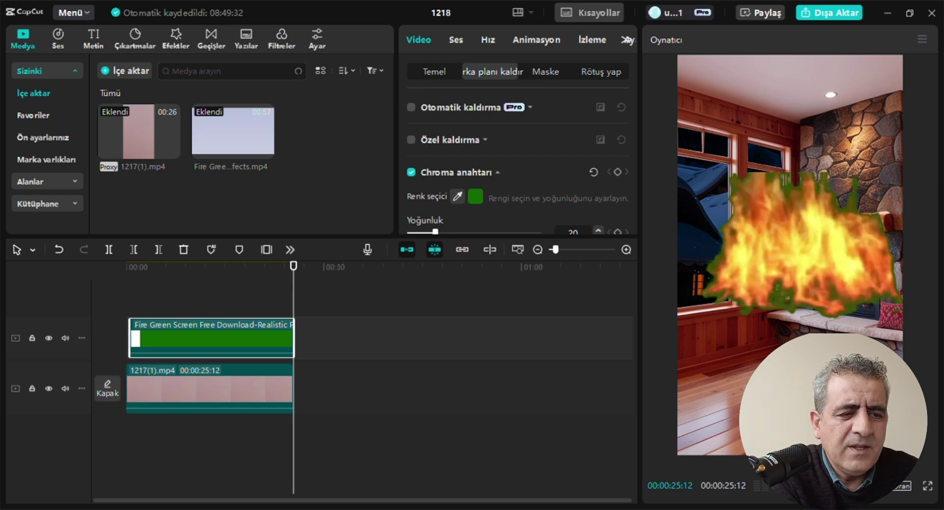
scroll(795, 265, "down", 5)
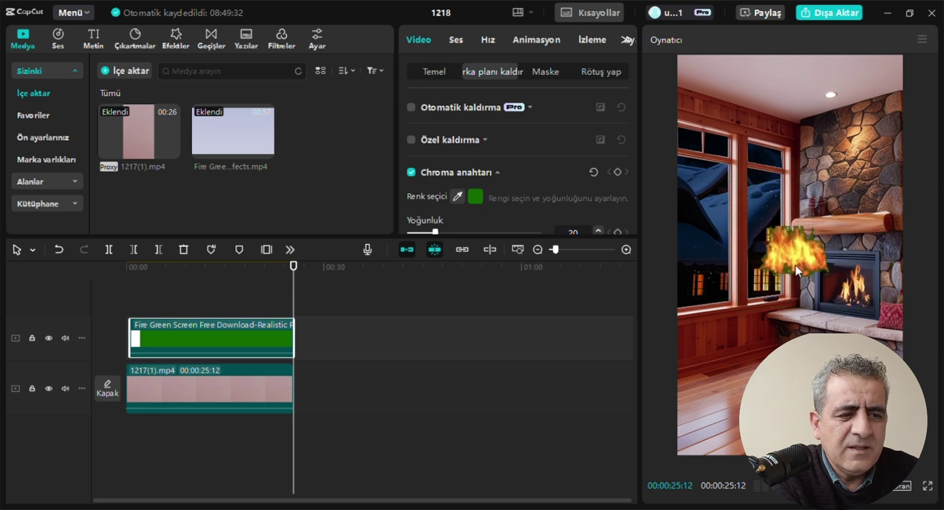
left_click_drag(818, 288, 845, 299)
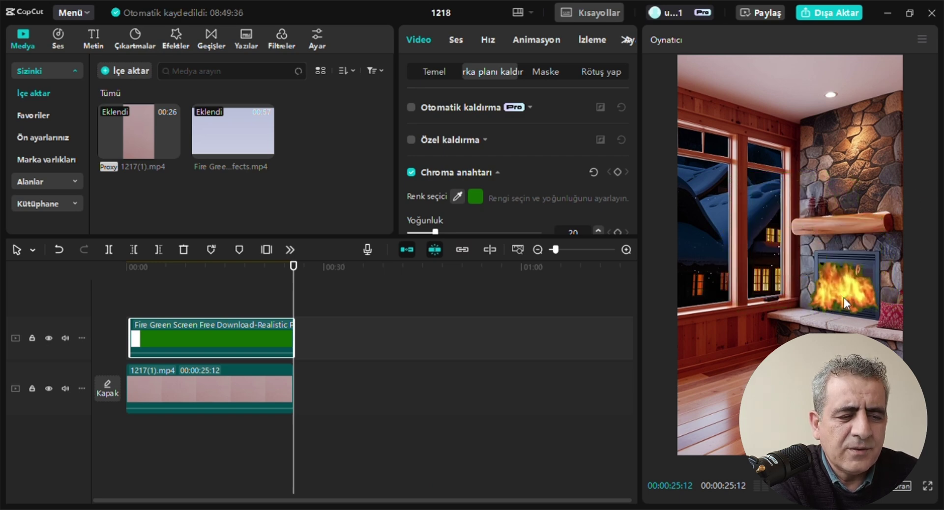
scroll(866, 255, "down", 2)
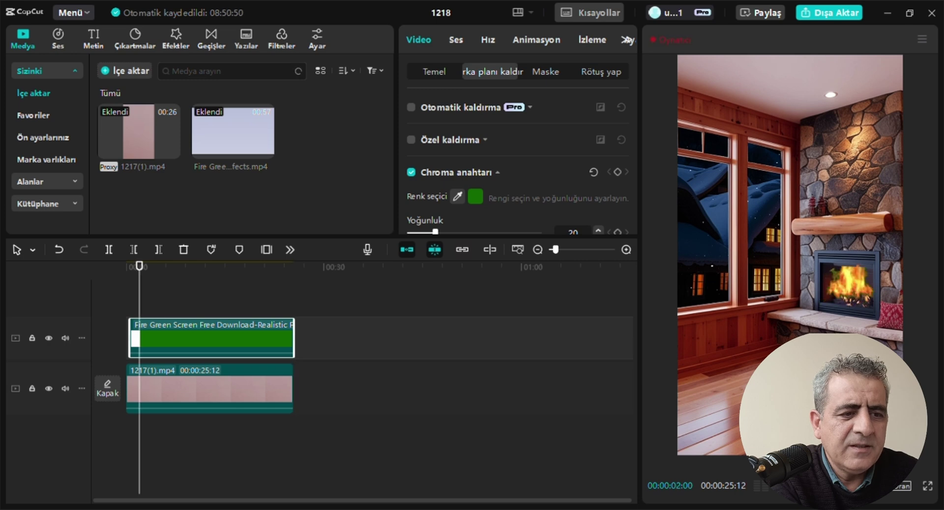
- Select 1217(1).mp4, play back the fireplace composite, and start its export
left_click(212, 388)
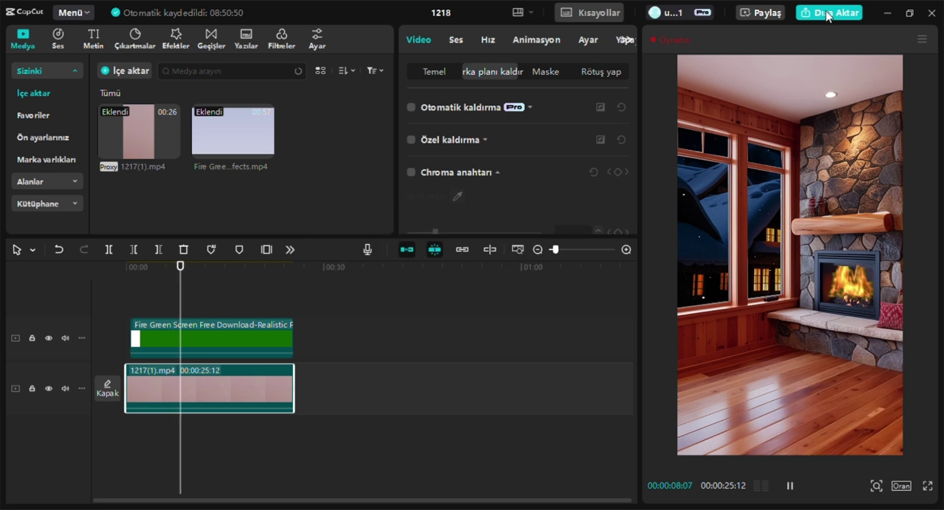
left_click(824, 10)
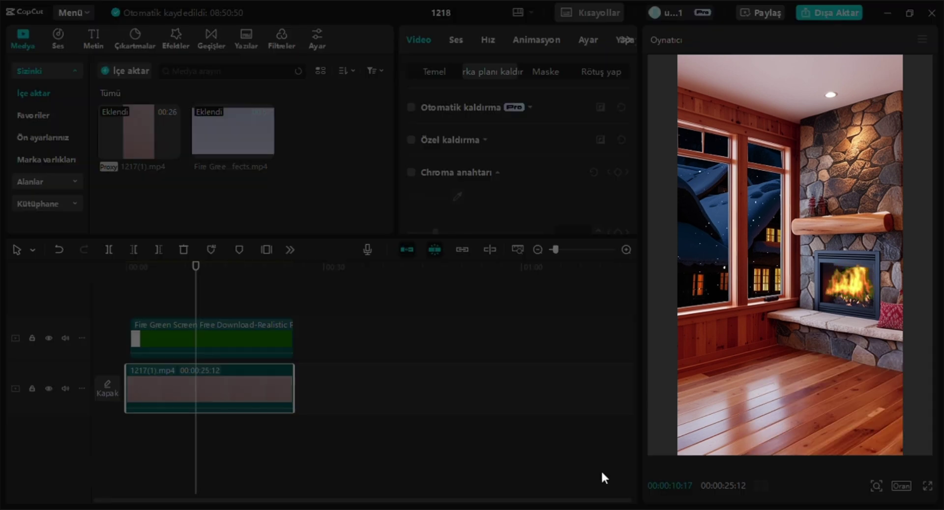